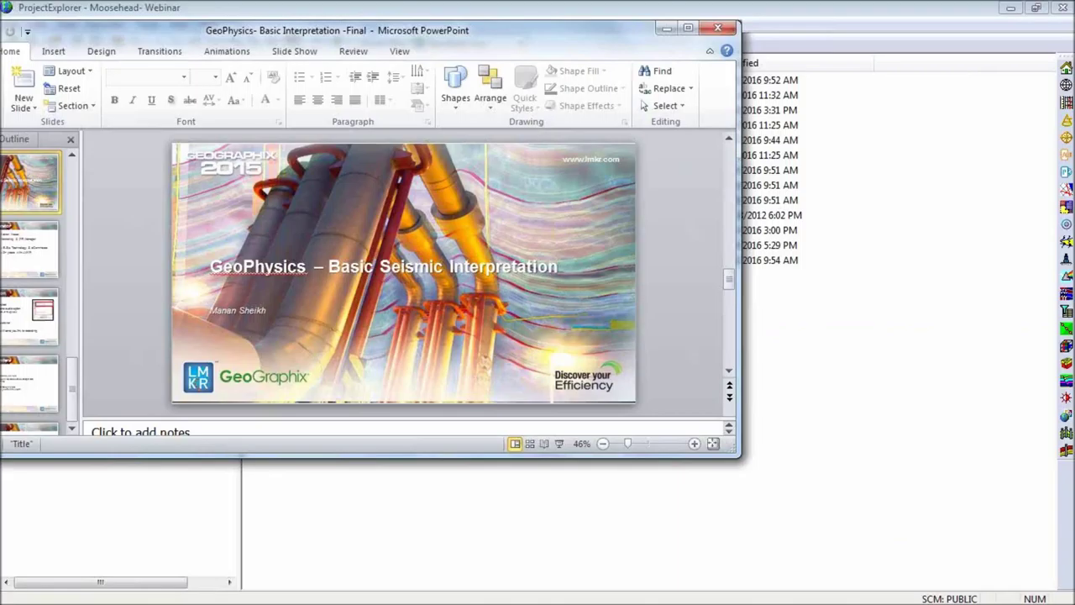
Switch to ProjectExplorer and start a GeoGraphix ASCII2 well import, choosing 3wells.wb2 as the import file.
click(251, 7)
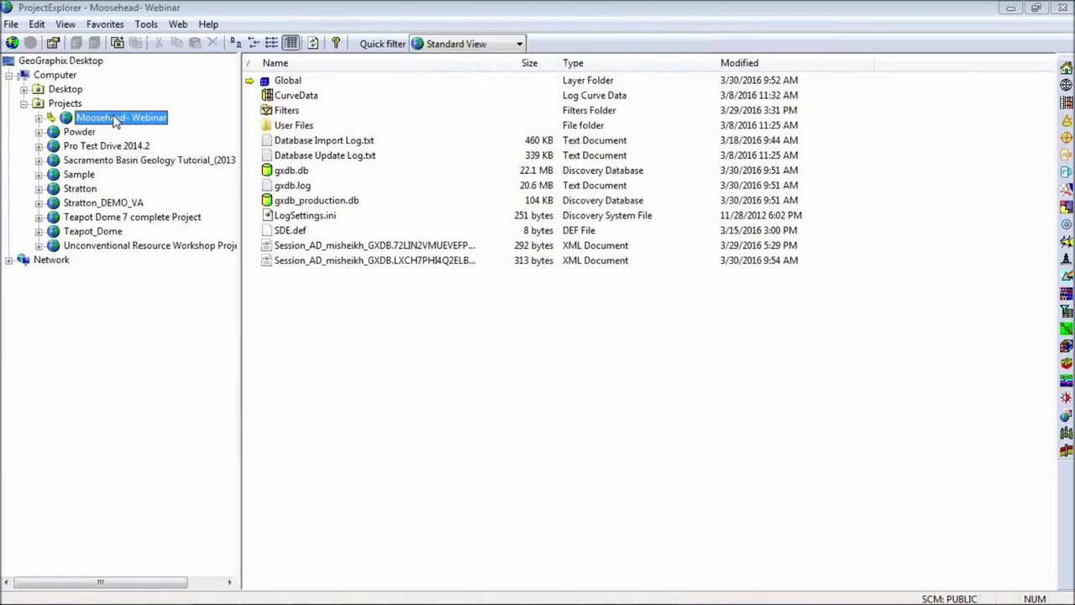
click(12, 25)
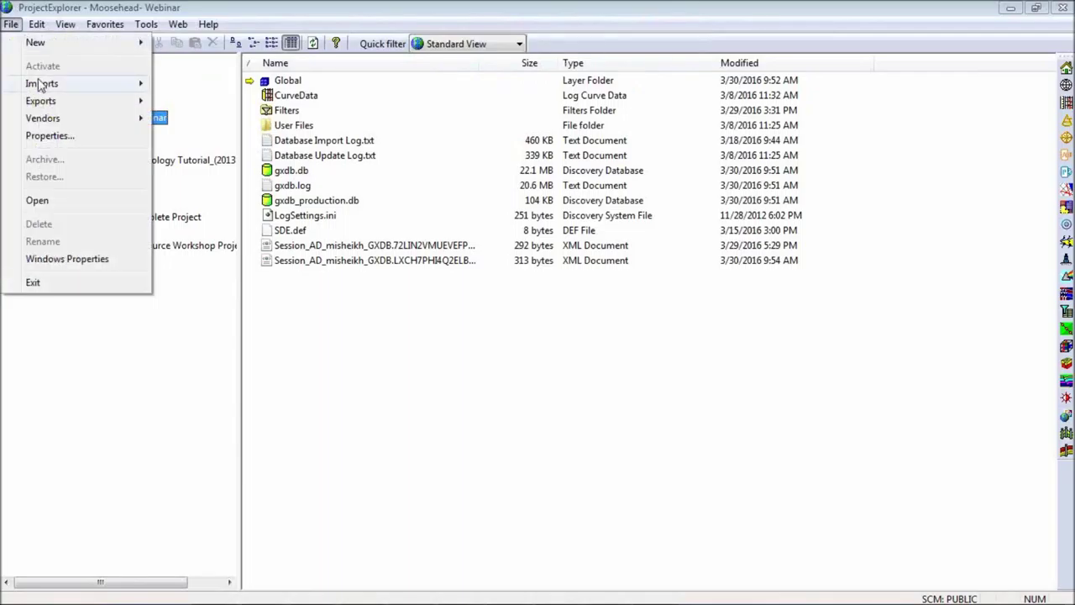
mouse_move(39, 86)
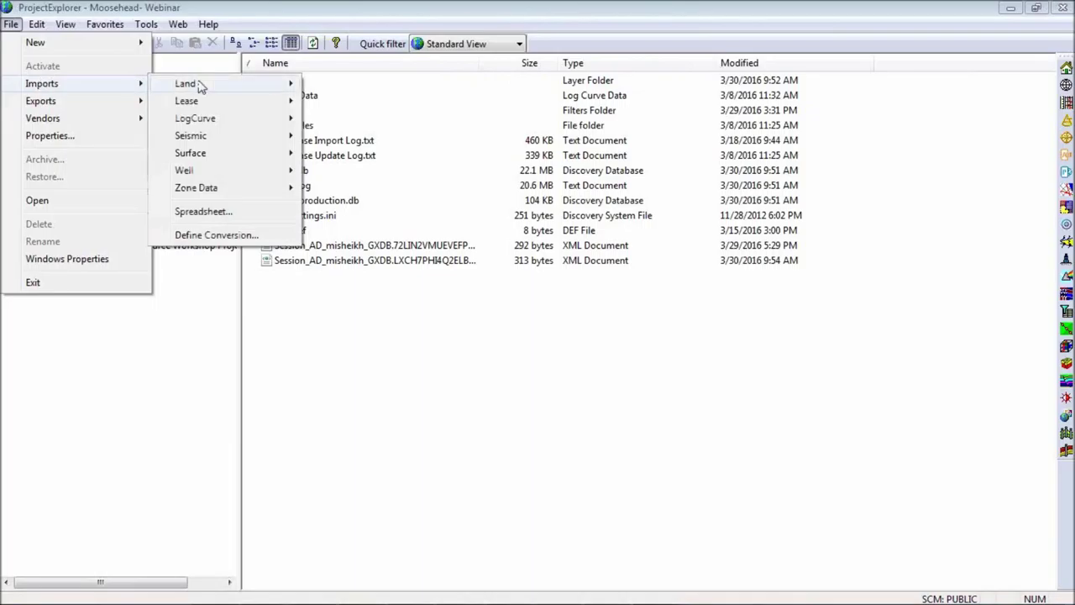
mouse_move(199, 87)
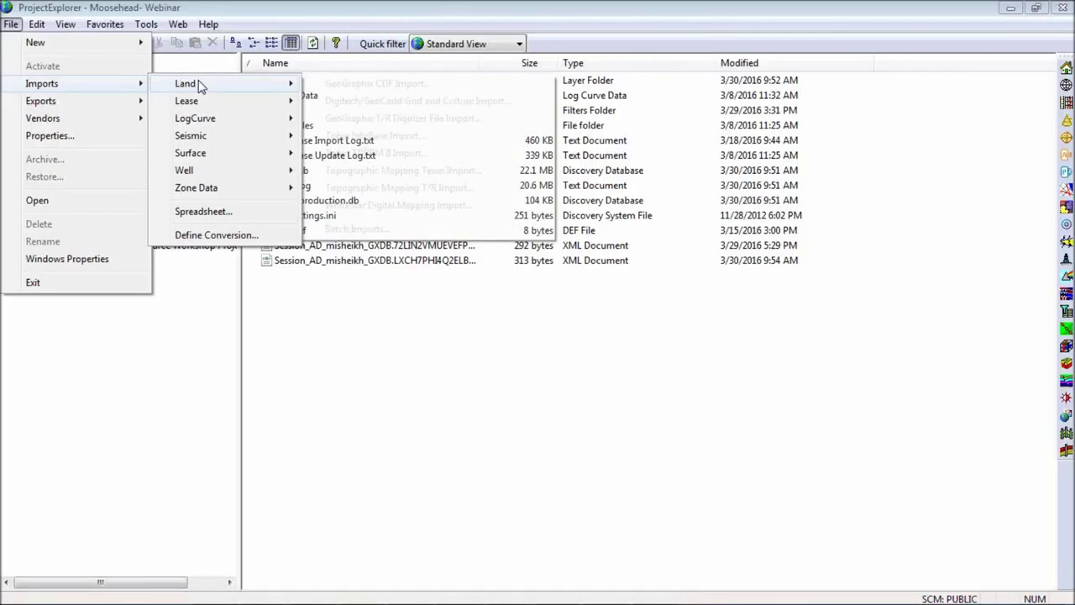
mouse_move(213, 170)
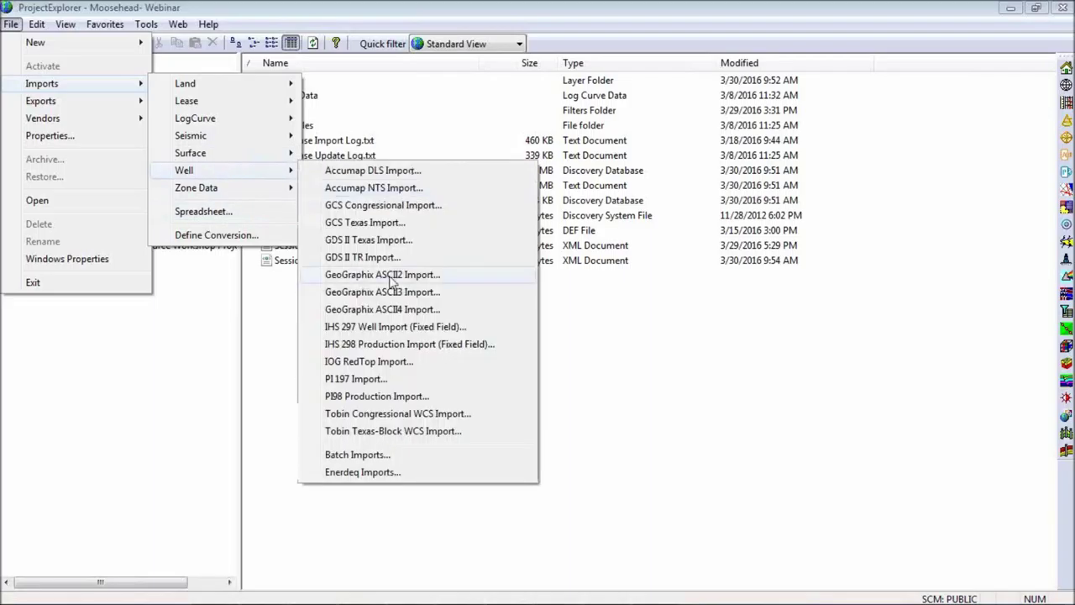
click(382, 275)
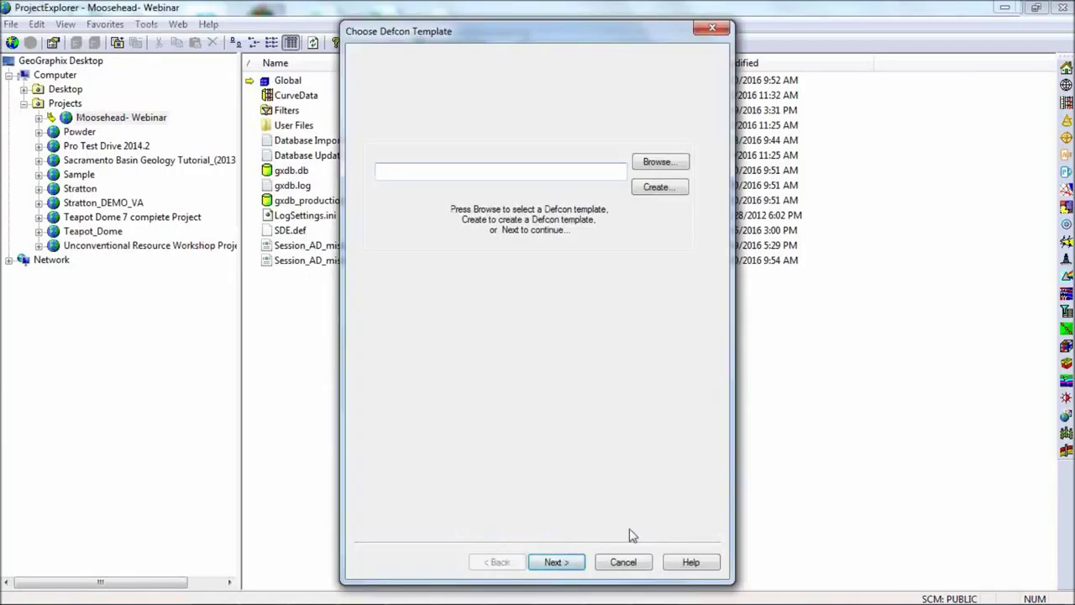
key(Return)
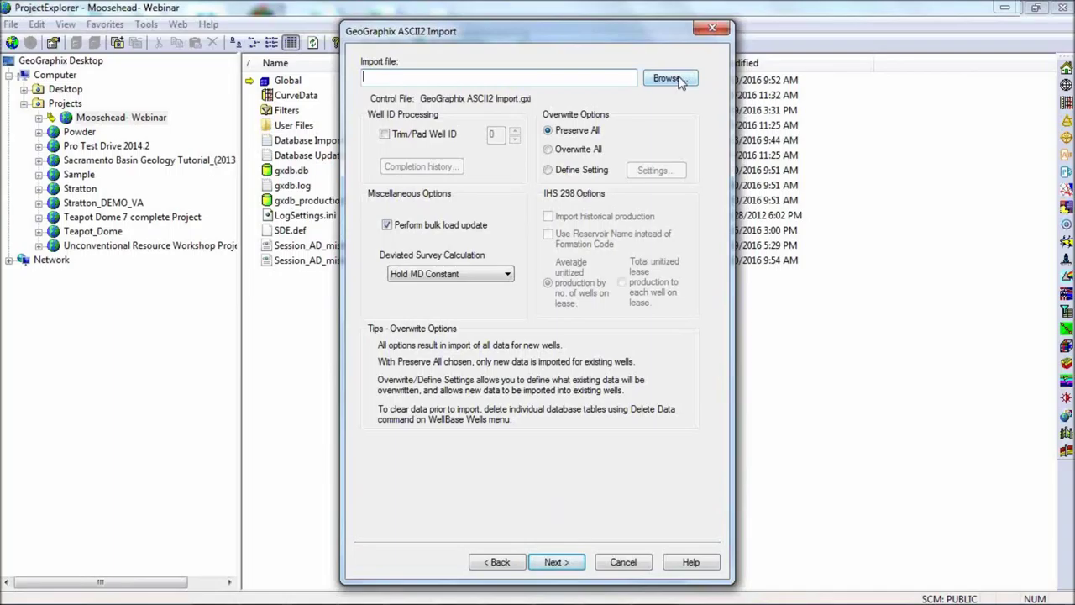
click(668, 78)
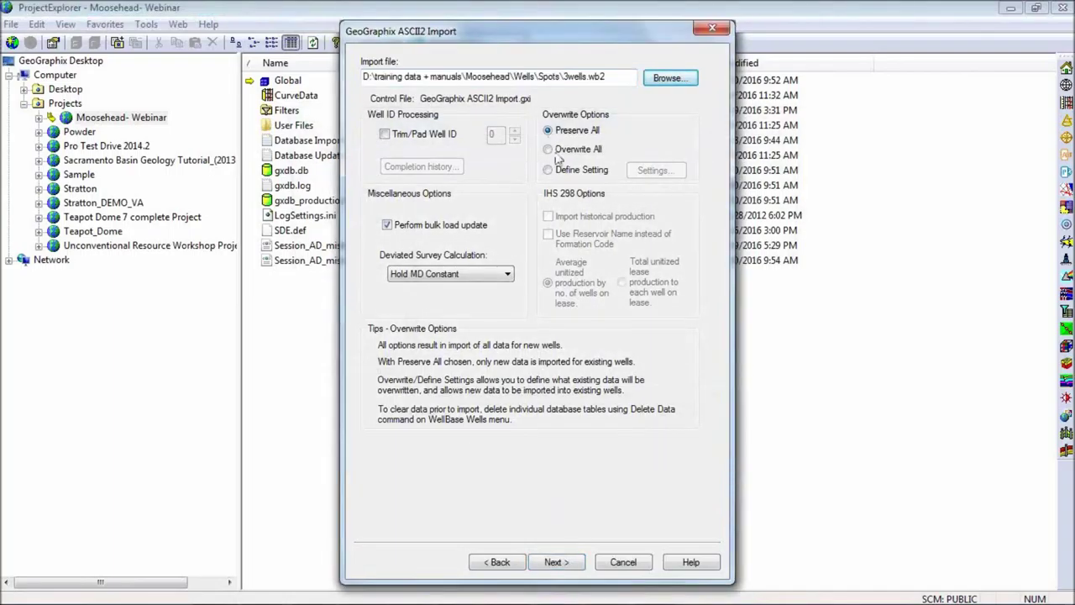
Review the tables available for overwriting under the Define Setting overwrite option, then close the list without changing it.
click(554, 171)
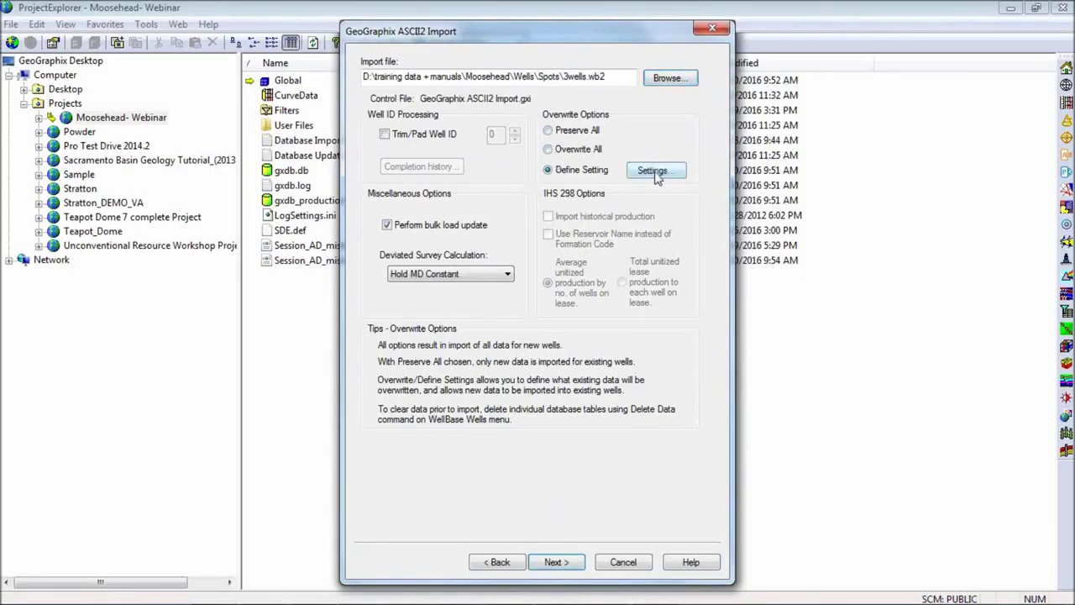
click(655, 170)
drag(500, 161, 502, 265)
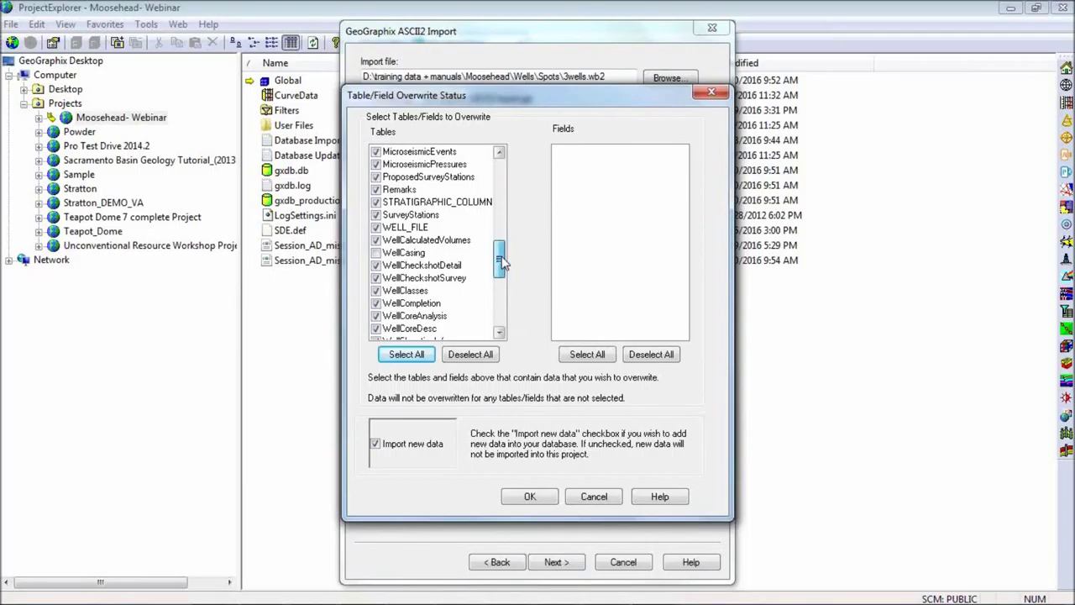
click(593, 500)
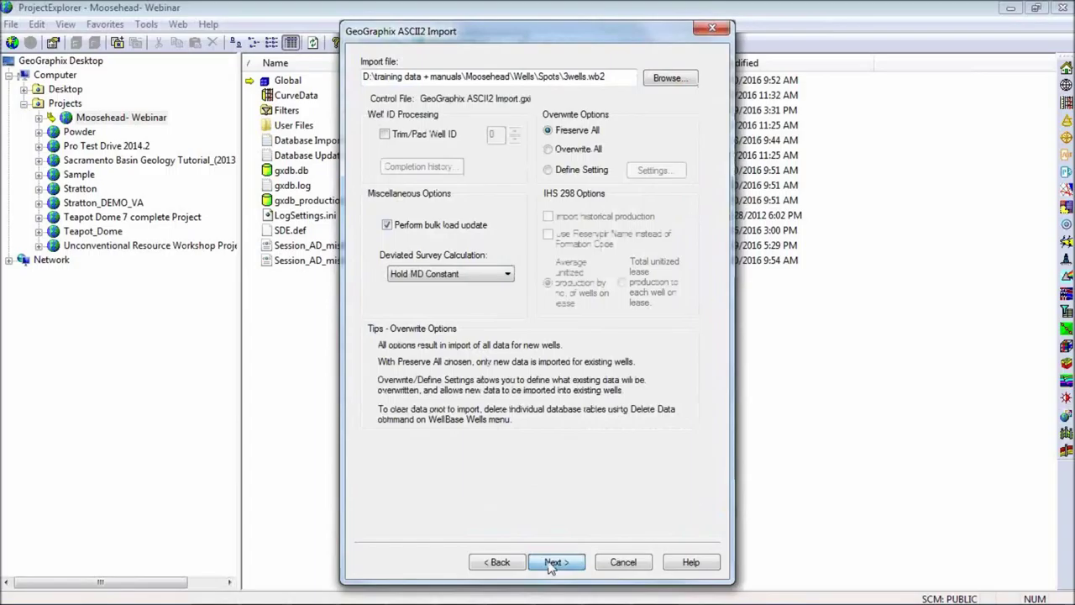
Review the well import's boundary action and data coordinate system, then cancel the import.
click(553, 565)
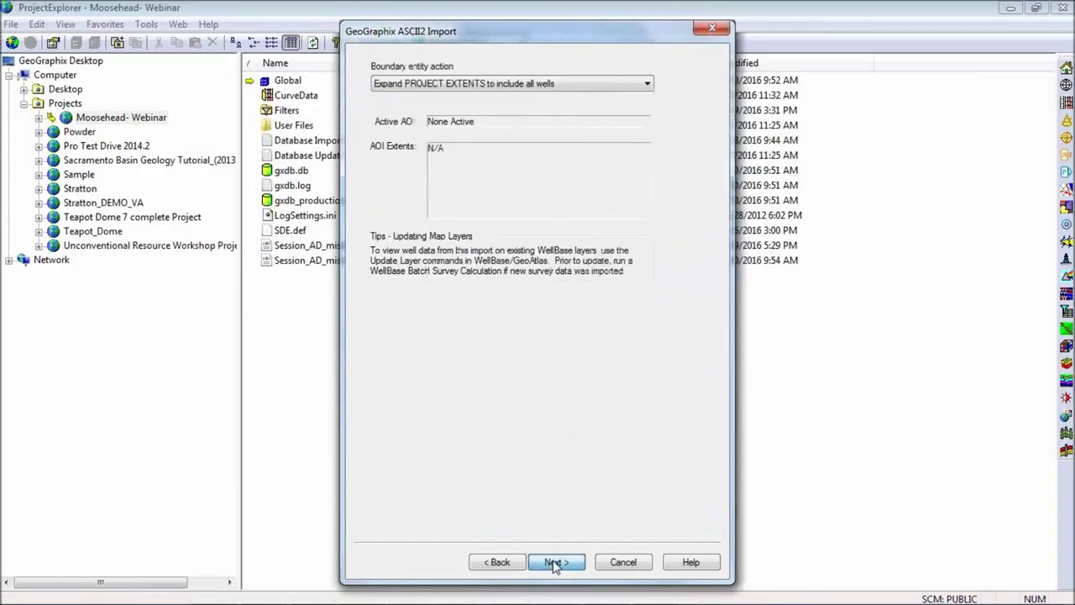
click(554, 564)
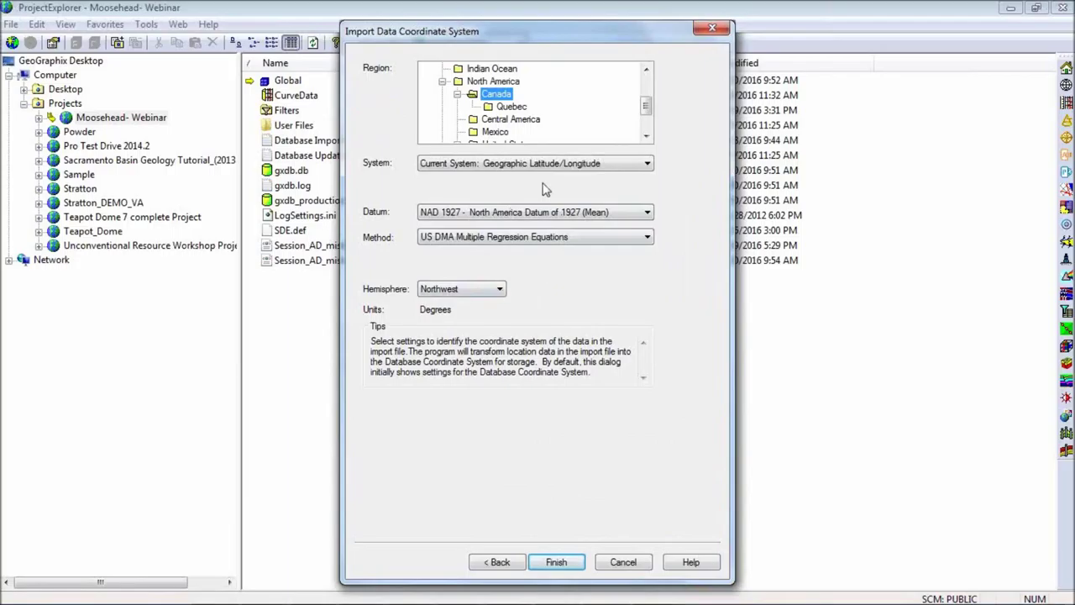
click(470, 164)
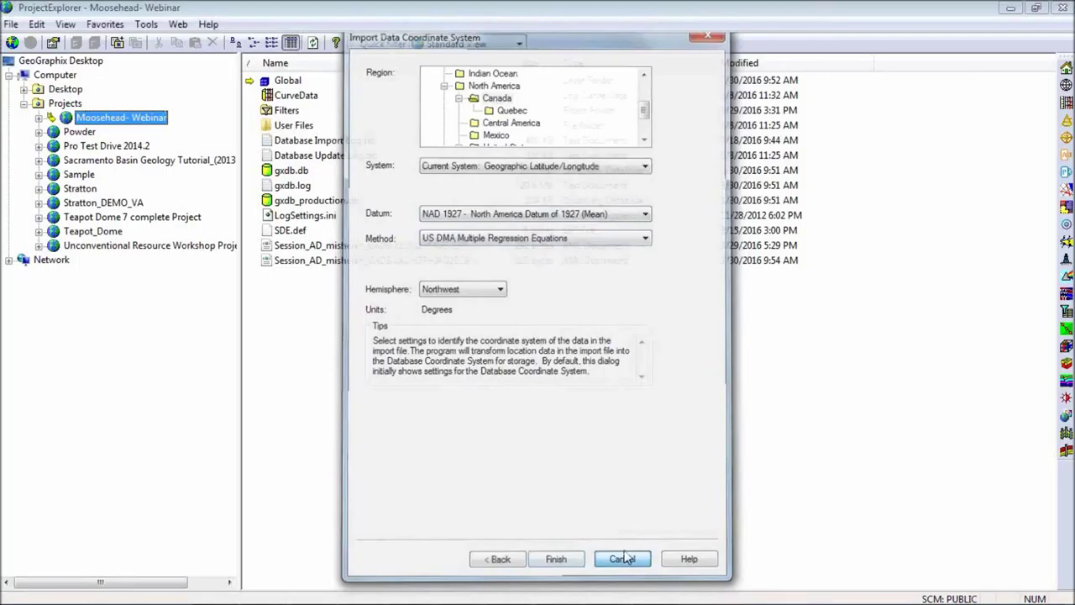
click(625, 564)
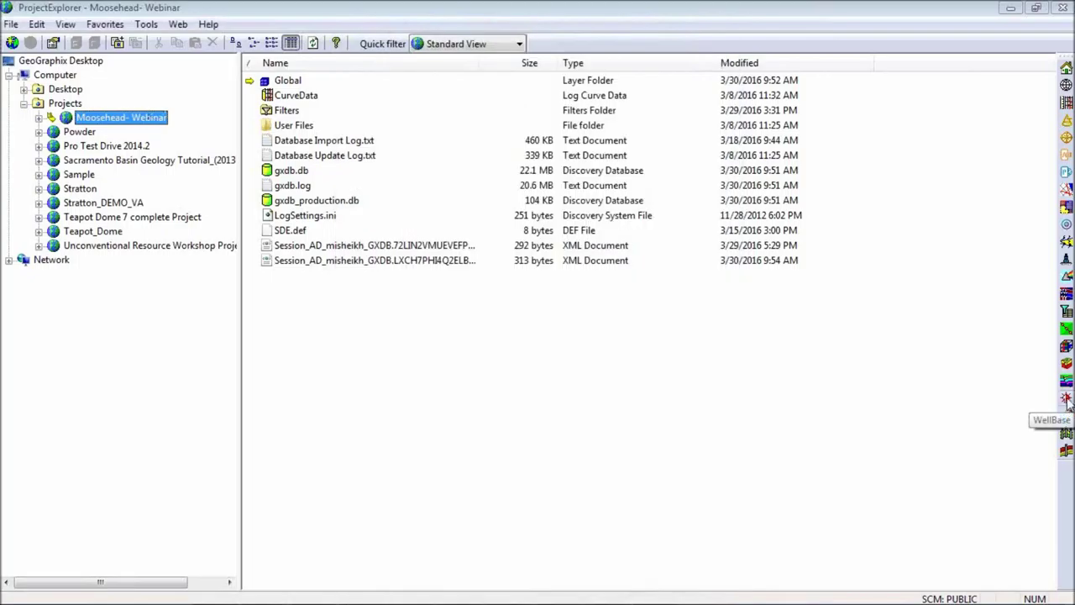
Switch to WellBase and view the formations and velocity survey data of well 00-01.
mouse_move(481, 595)
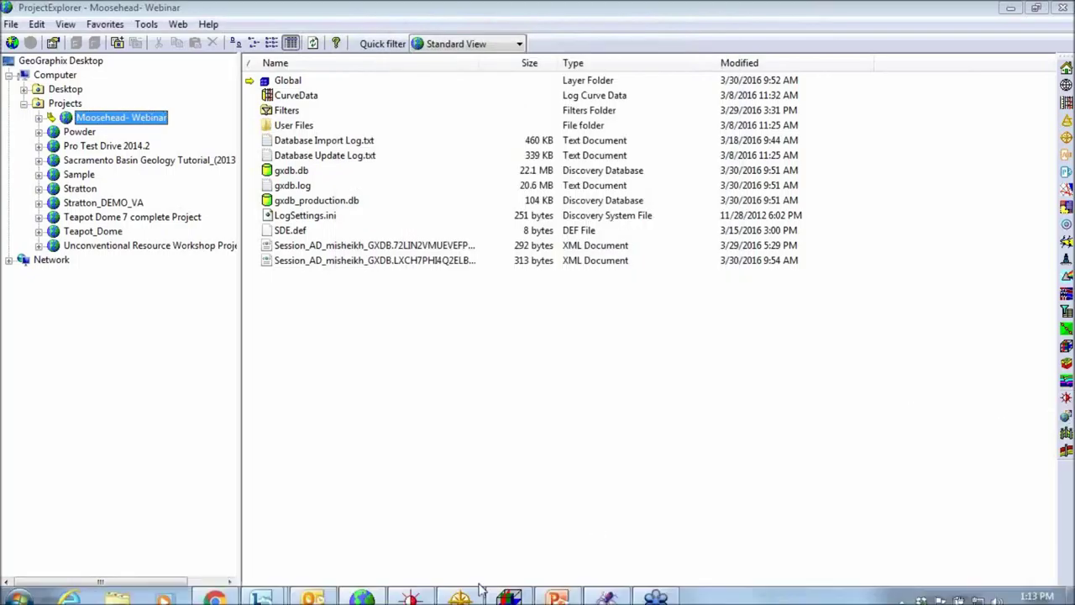
click(414, 590)
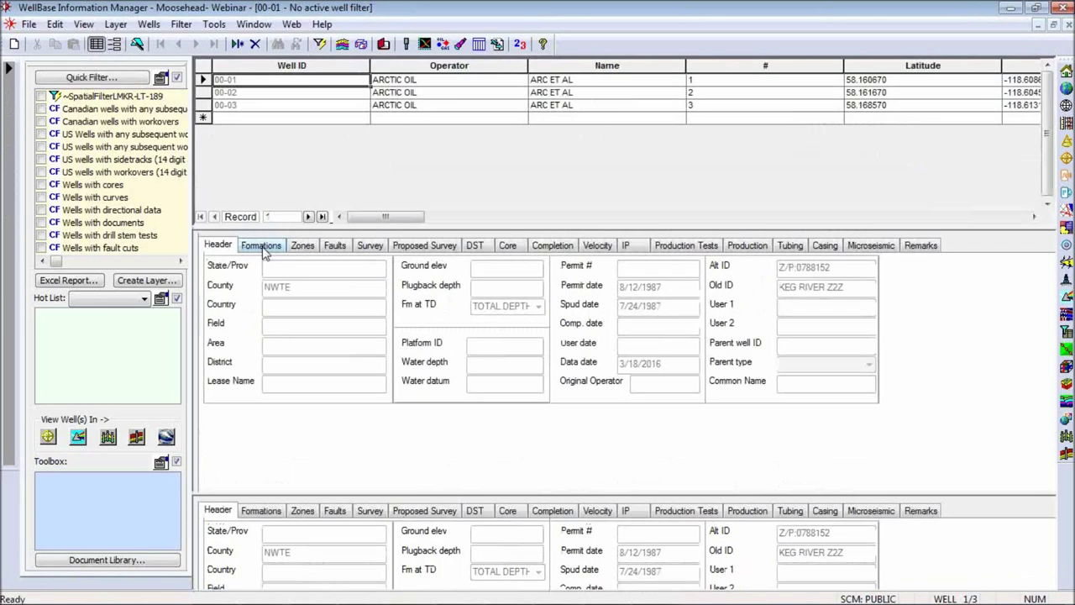
click(261, 245)
click(597, 245)
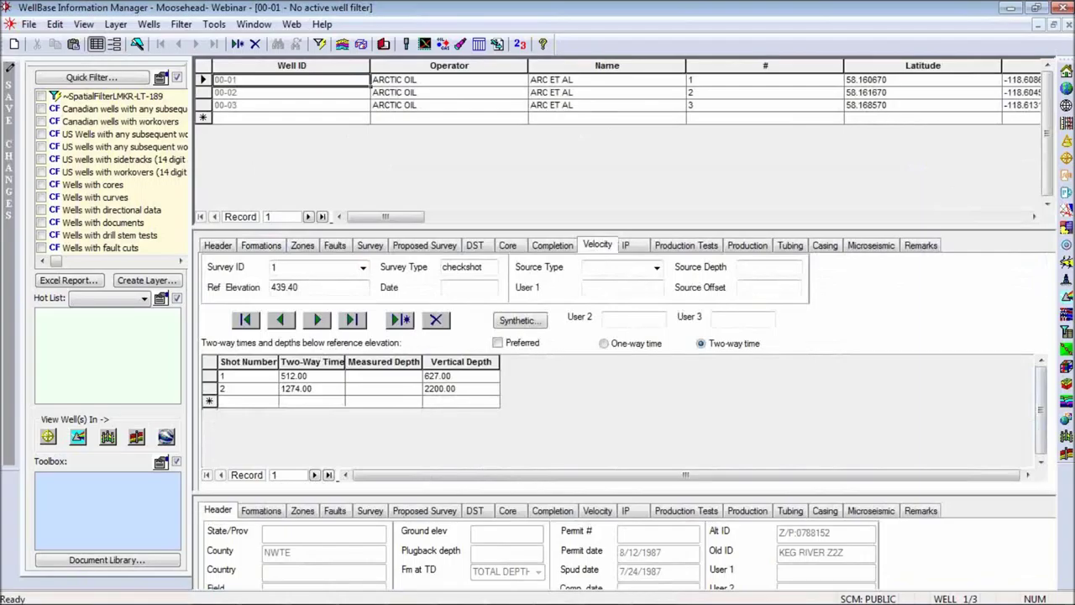
click(1005, 8)
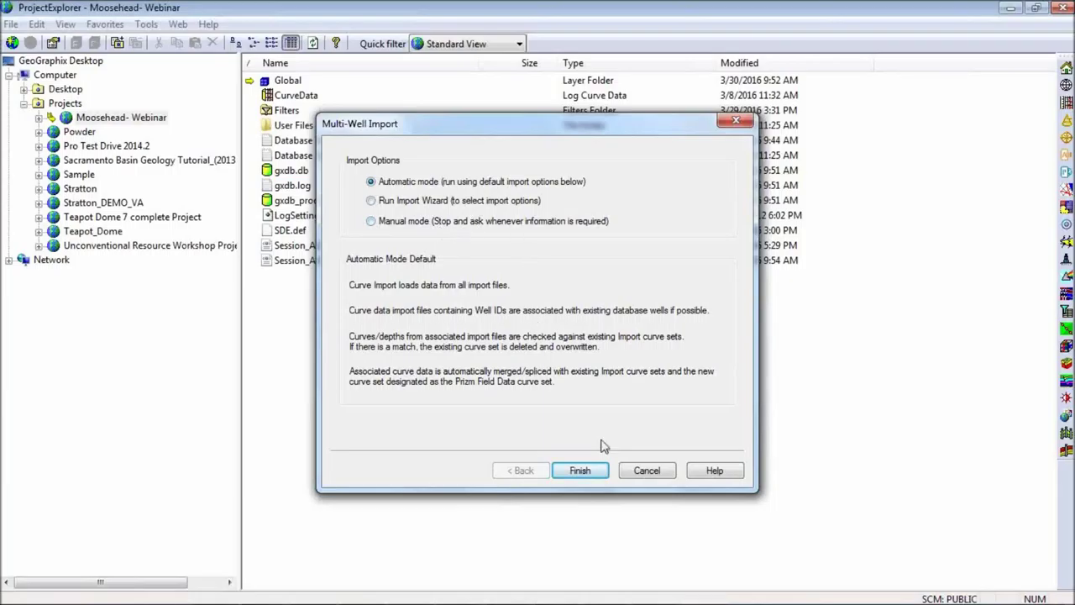
Cancel the Multi-Well Import of curve data and keep the ProjectExplorer window maximized.
click(654, 474)
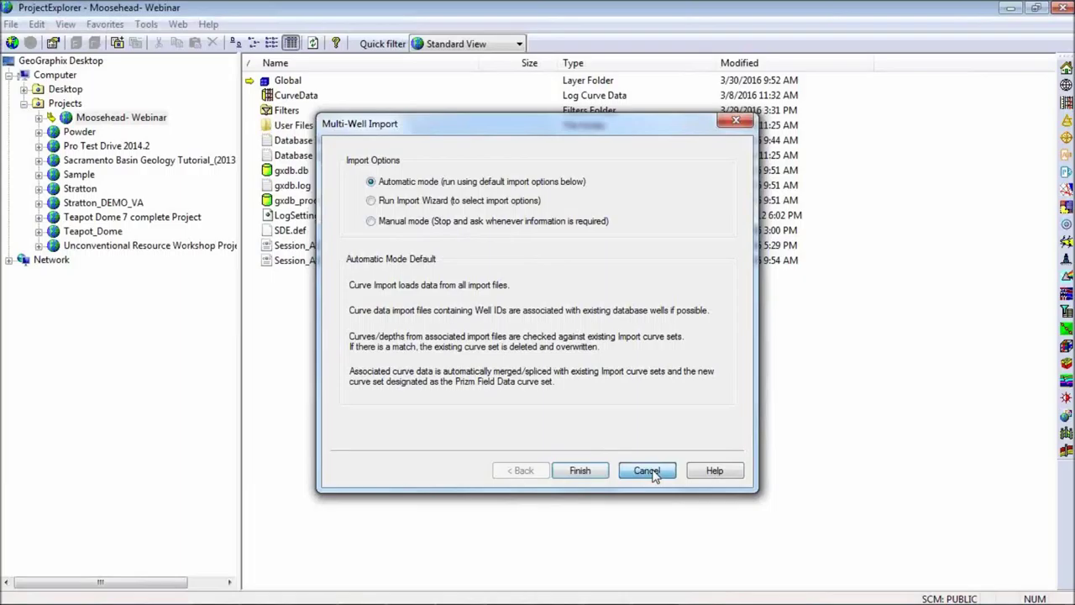
click(653, 474)
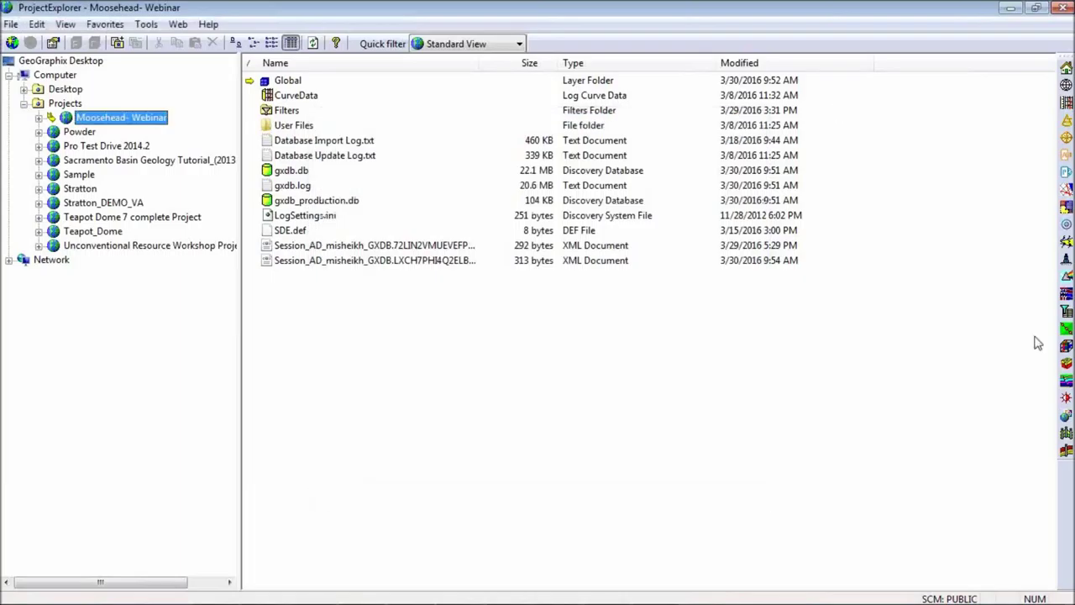
double_click(971, 10)
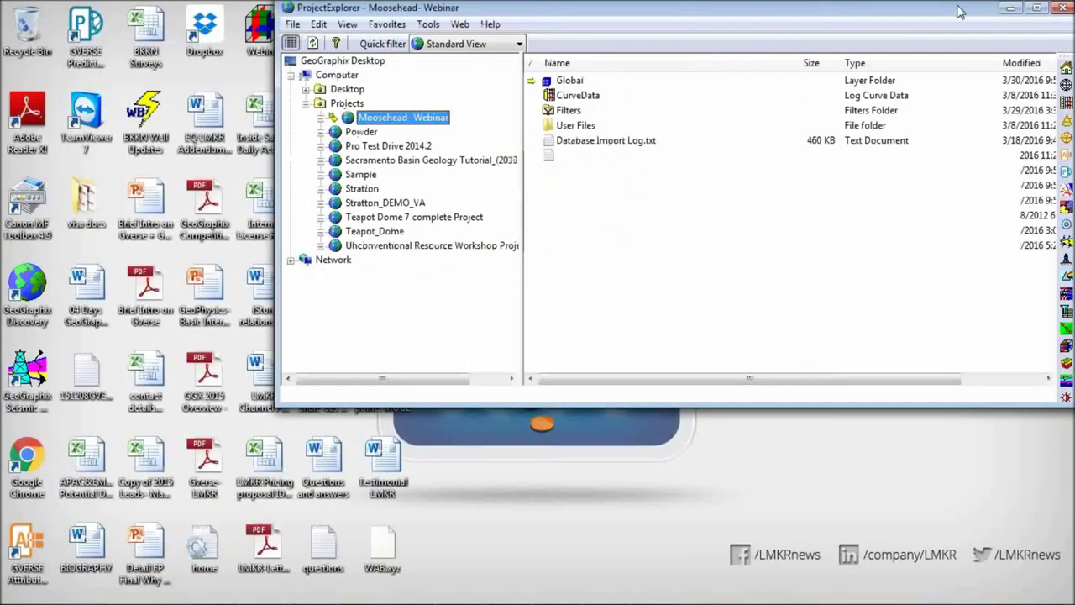
drag(959, 12, 884, 0)
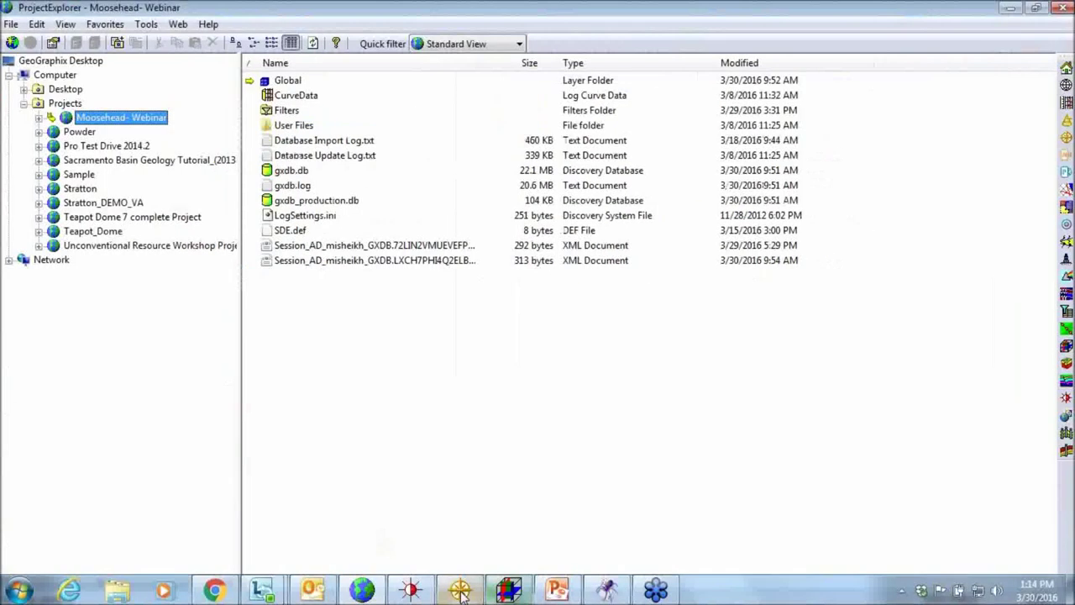
Switch to GeoAtlas and start an ESRI shapefile import of 0-200-Line.shp from the Moosehead Township Range Grid folder.
click(461, 591)
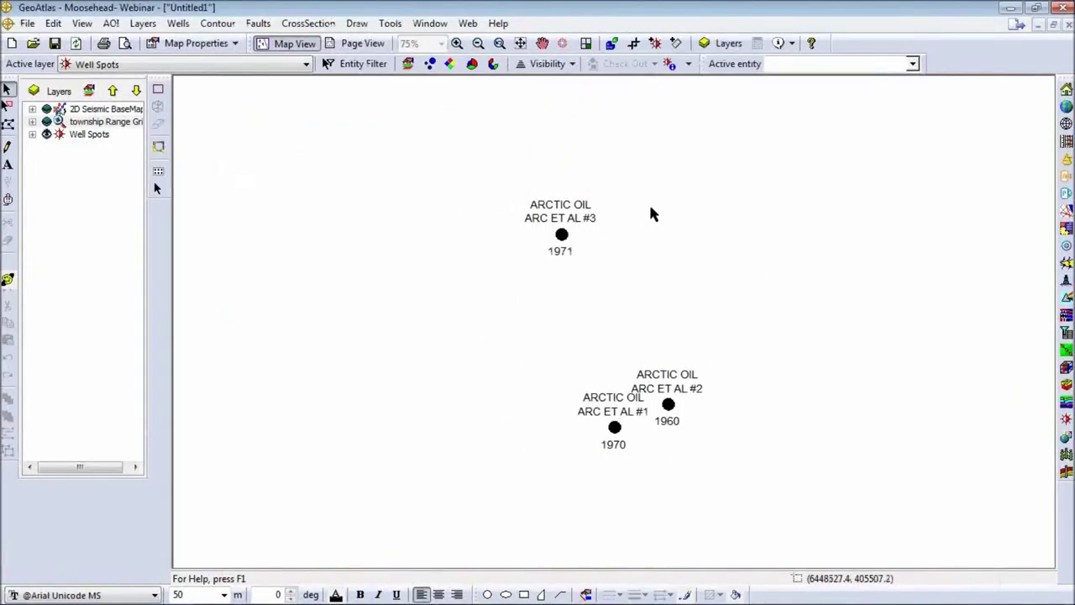
click(28, 23)
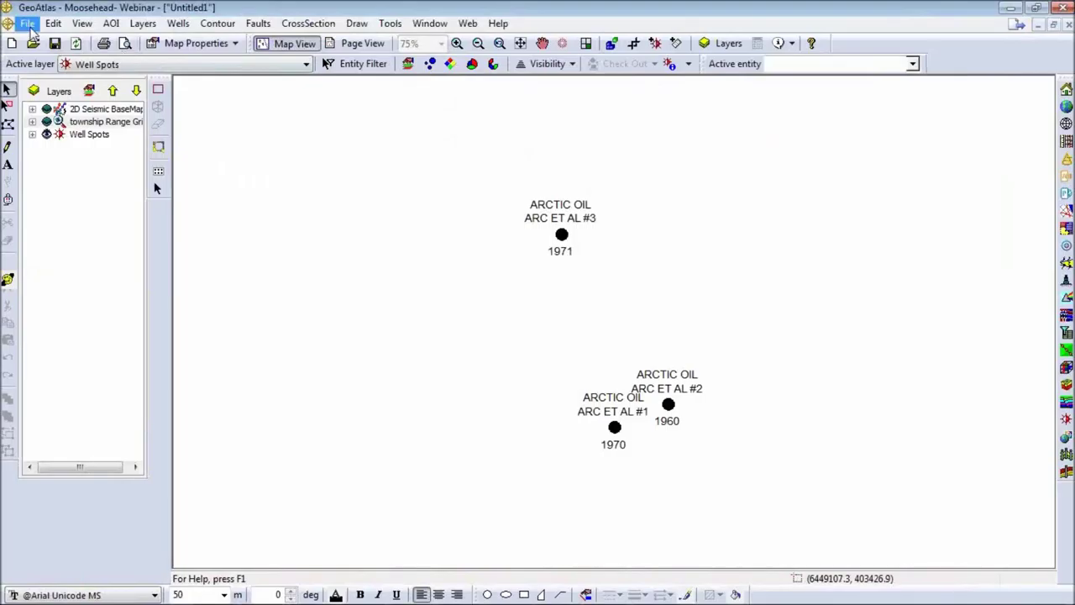
mouse_move(64, 159)
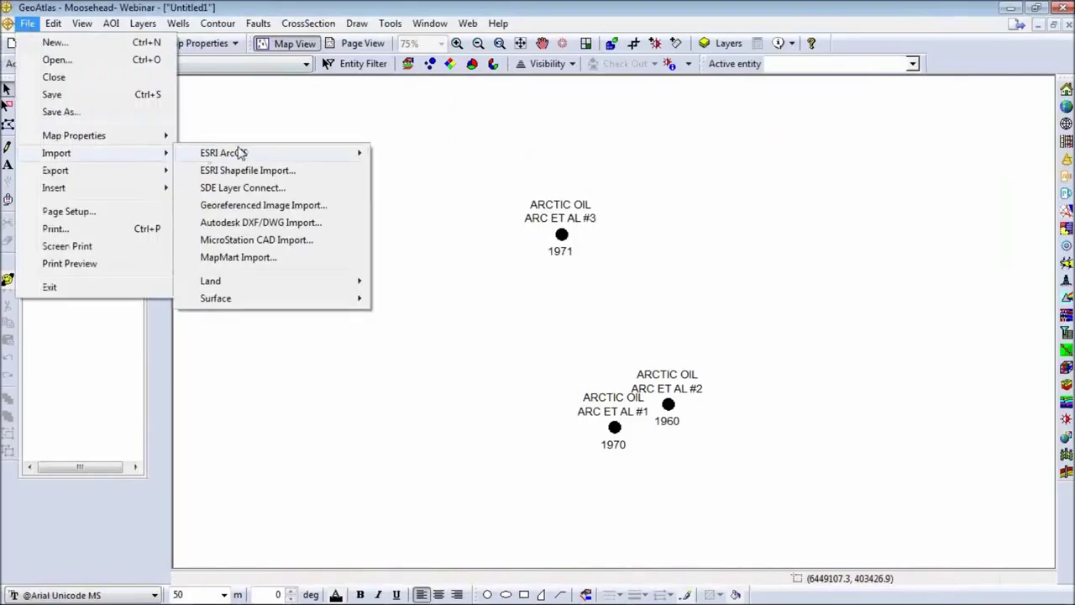
mouse_move(241, 153)
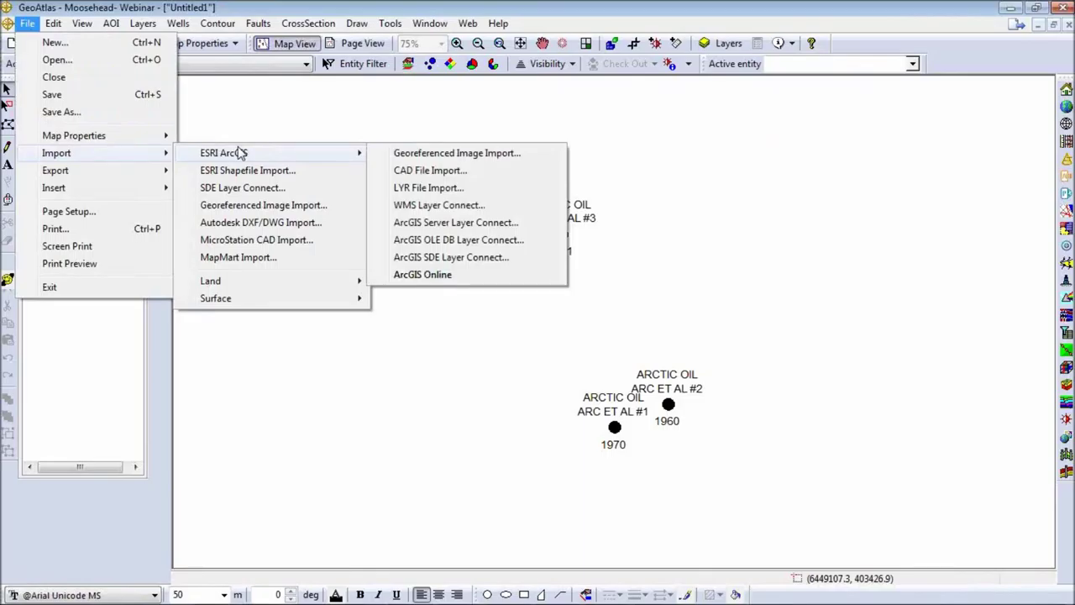
click(244, 172)
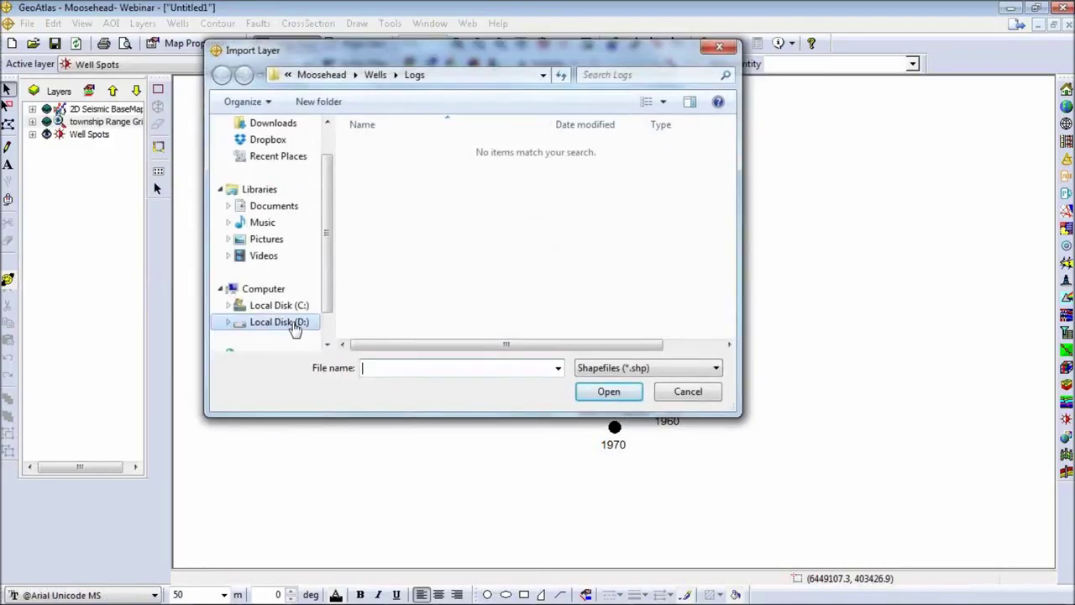
click(282, 323)
double_click(388, 147)
double_click(391, 171)
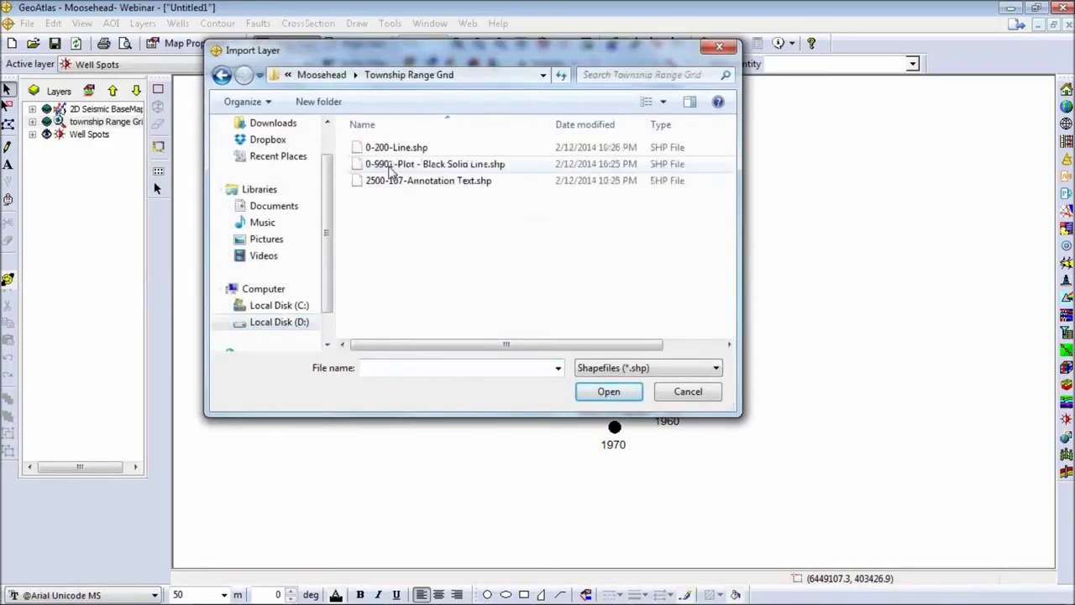
click(396, 150)
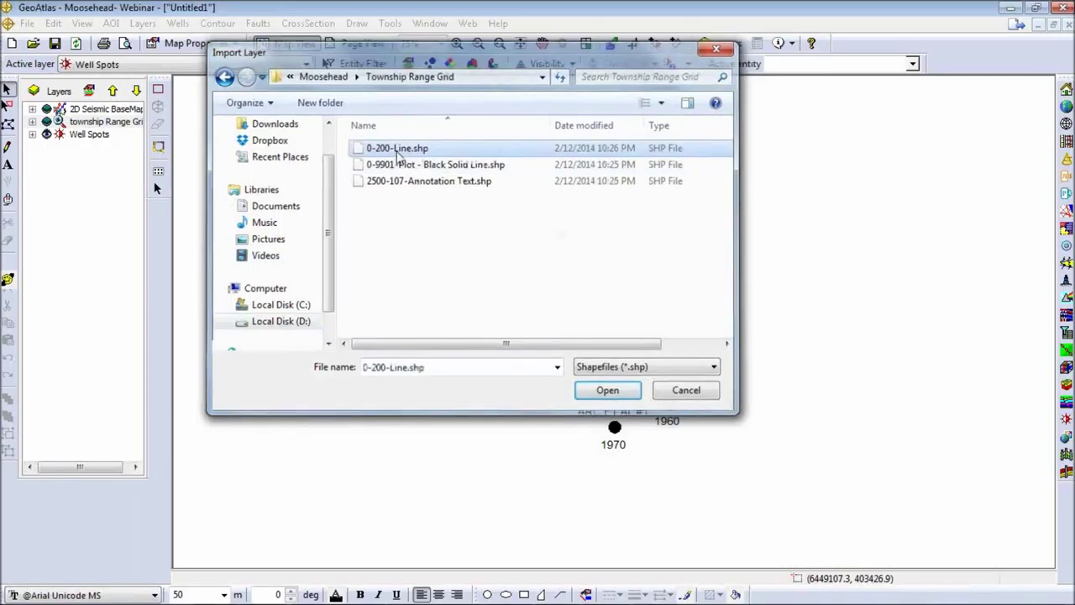
double_click(399, 149)
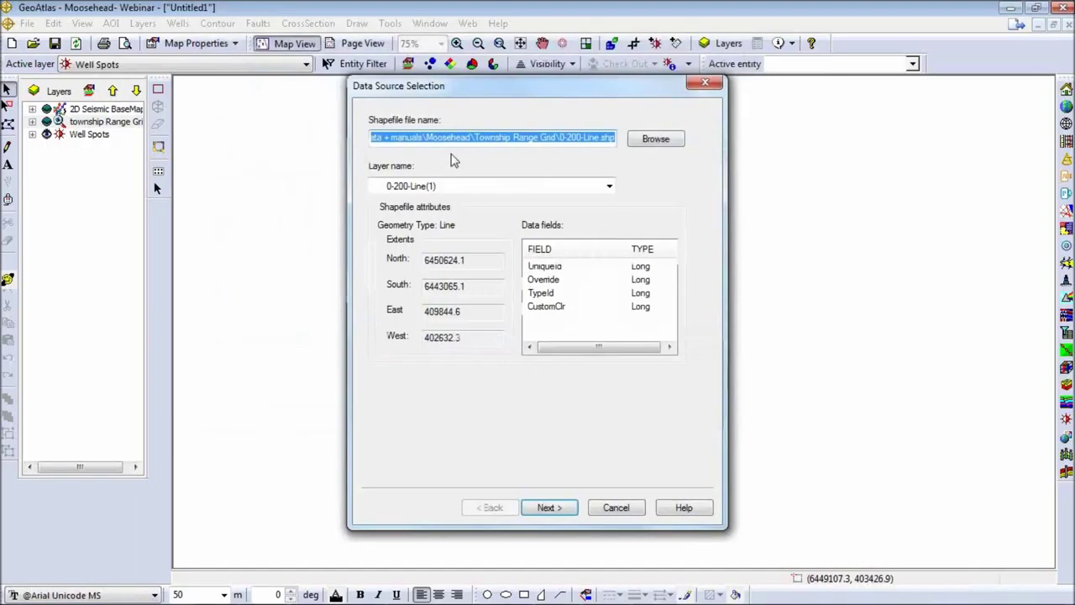
Name the layer for the imported shapefile Township Grid.
click(609, 186)
click(432, 226)
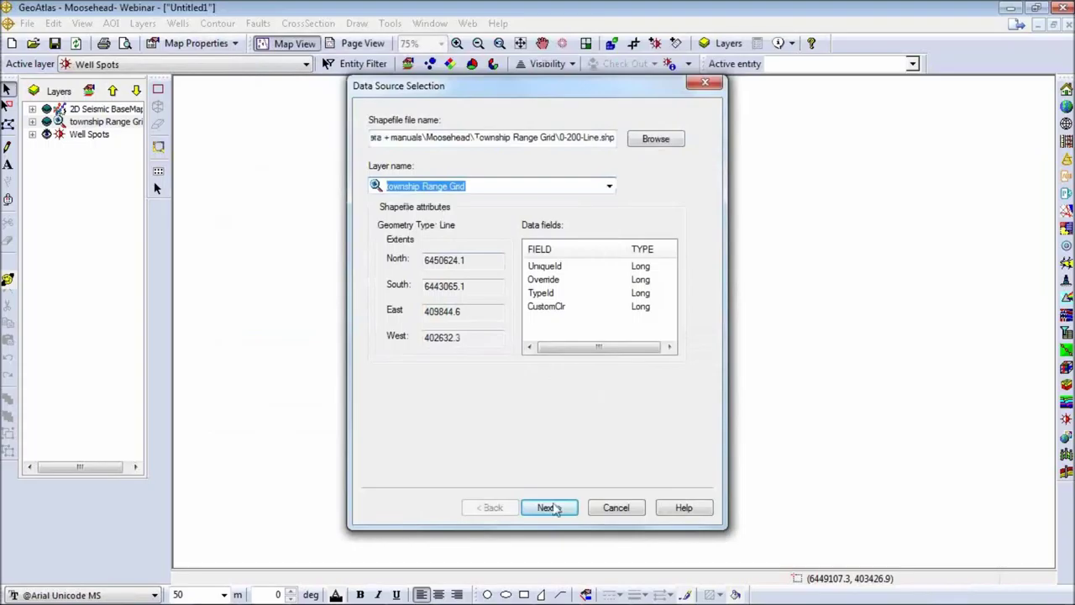
click(550, 507)
text(Town)
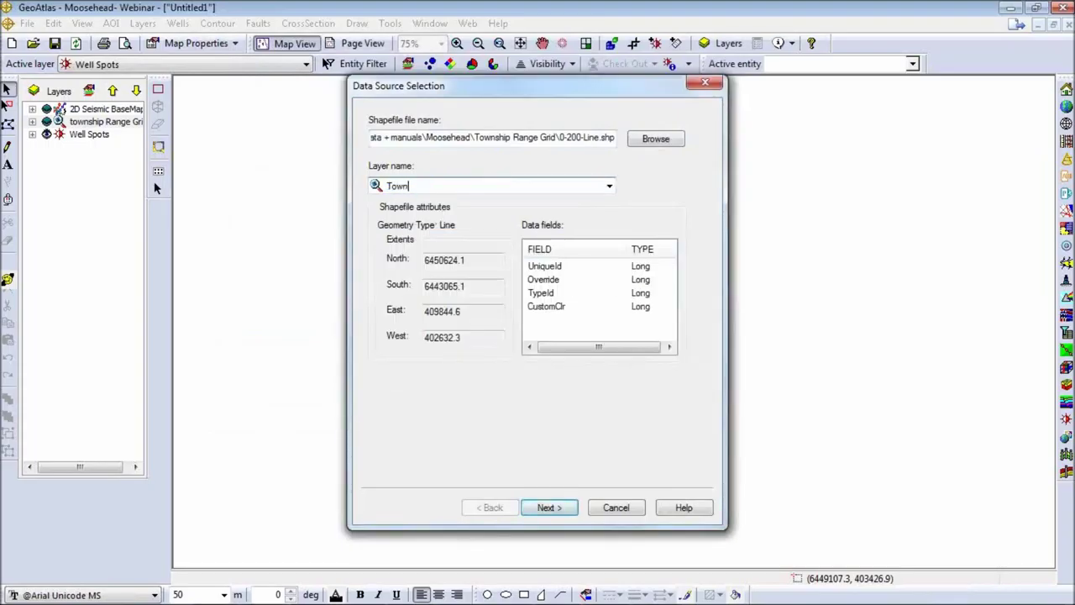
text(ship Grid)
click(548, 509)
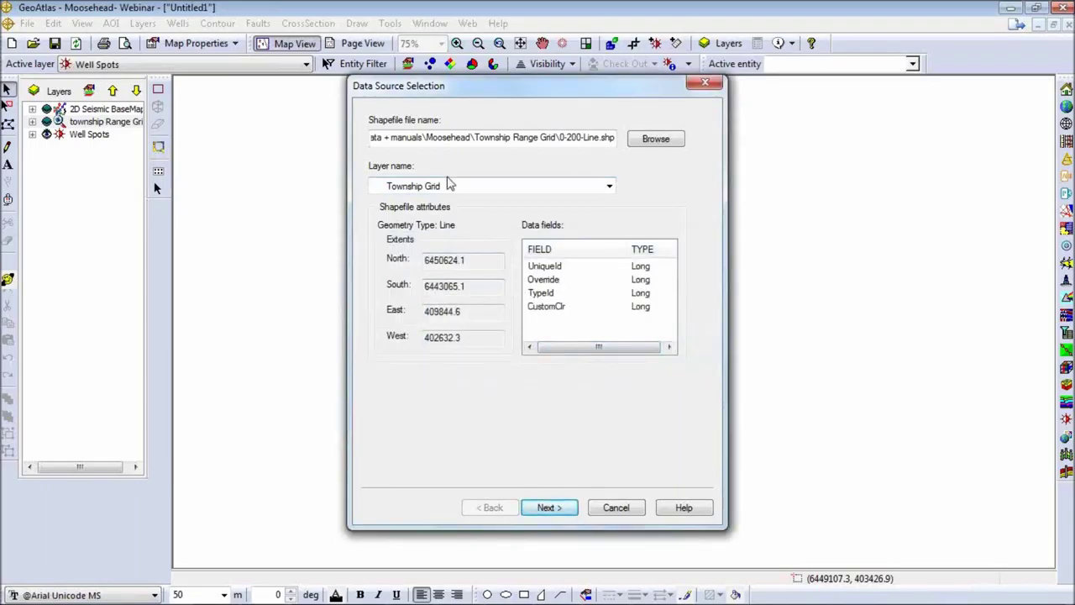
Change the shapefile's layer name to 2D TownShip and cancel the import.
click(462, 192)
text(2D Road)
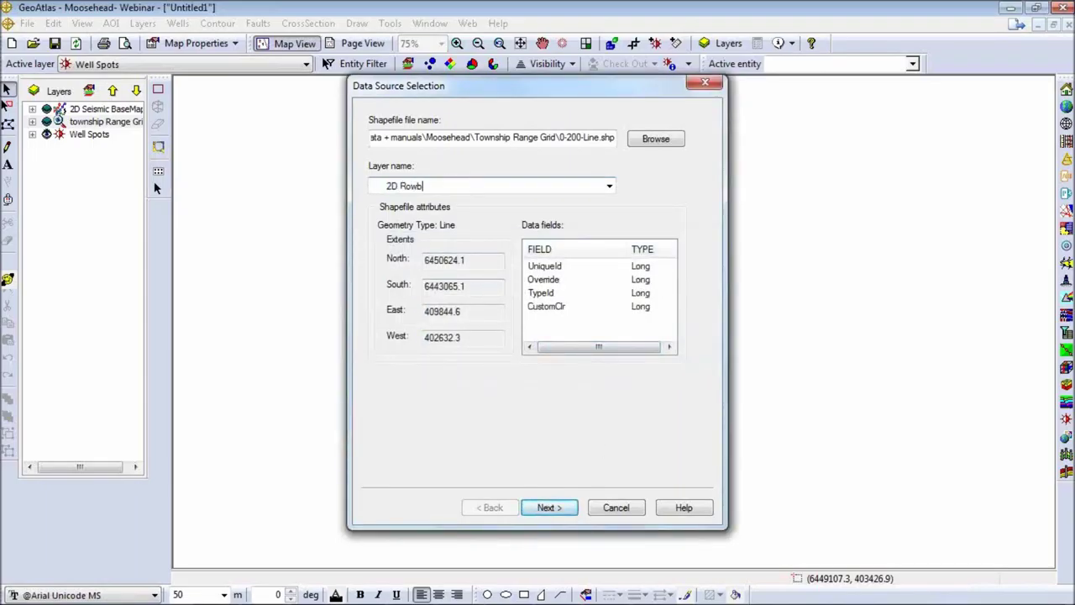
key(BackSpace)
key(BackSpace)
key(BackSpace)
key(BackSpace)
key(BackSpace)
text(TownShip)
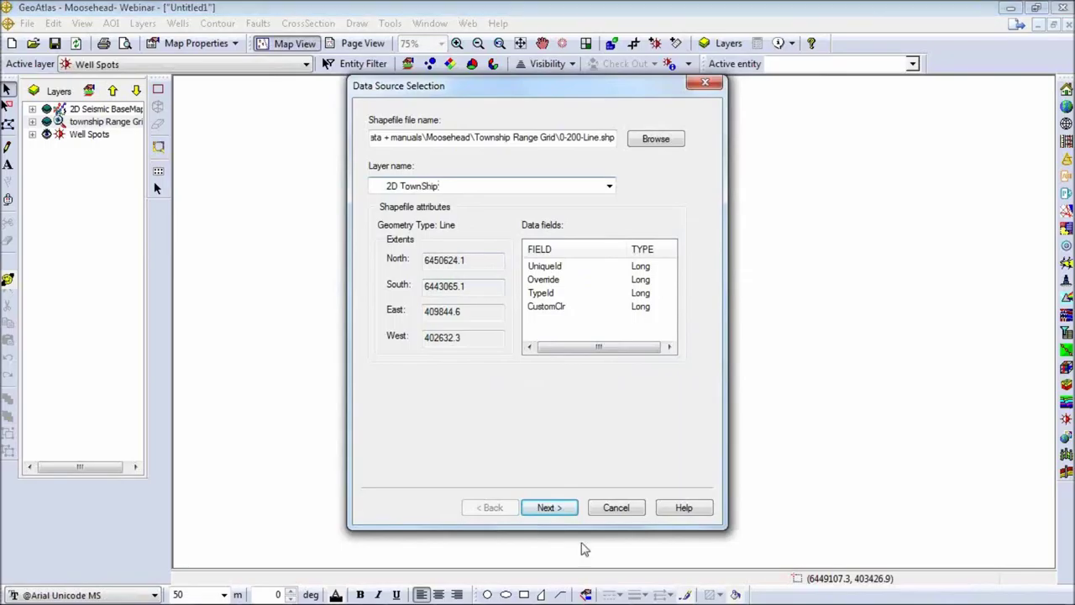
click(550, 507)
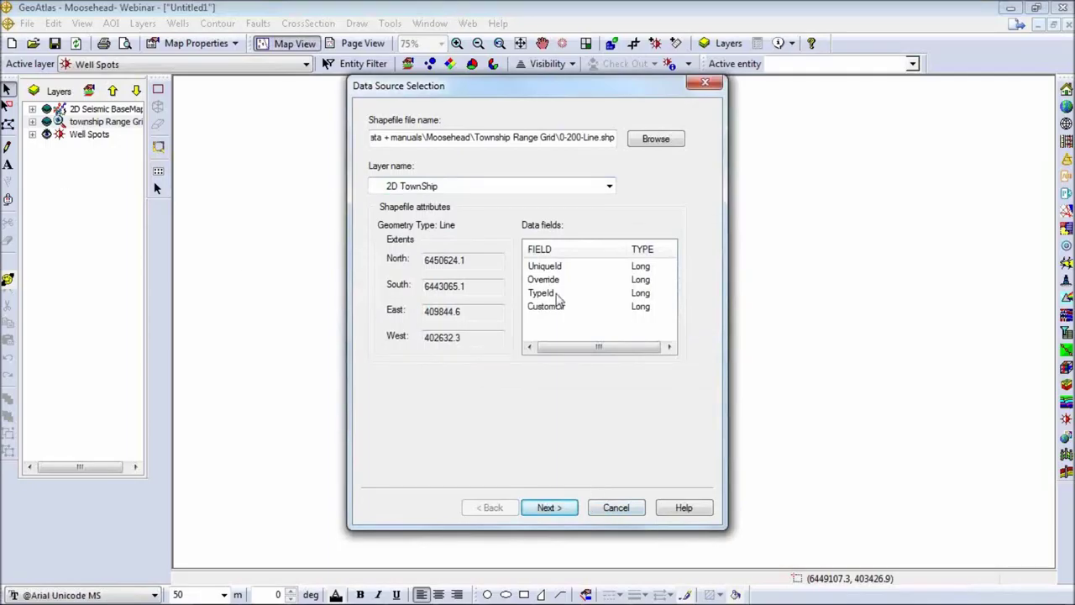
click(611, 511)
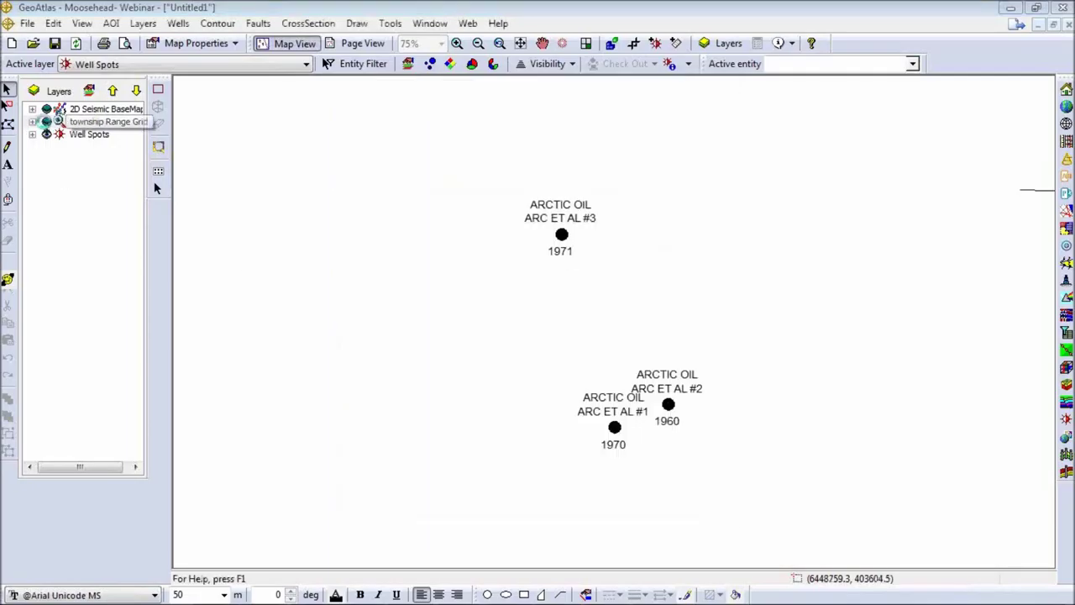
Show the existing township Range Grid layer and fit the map to its full extents.
click(46, 121)
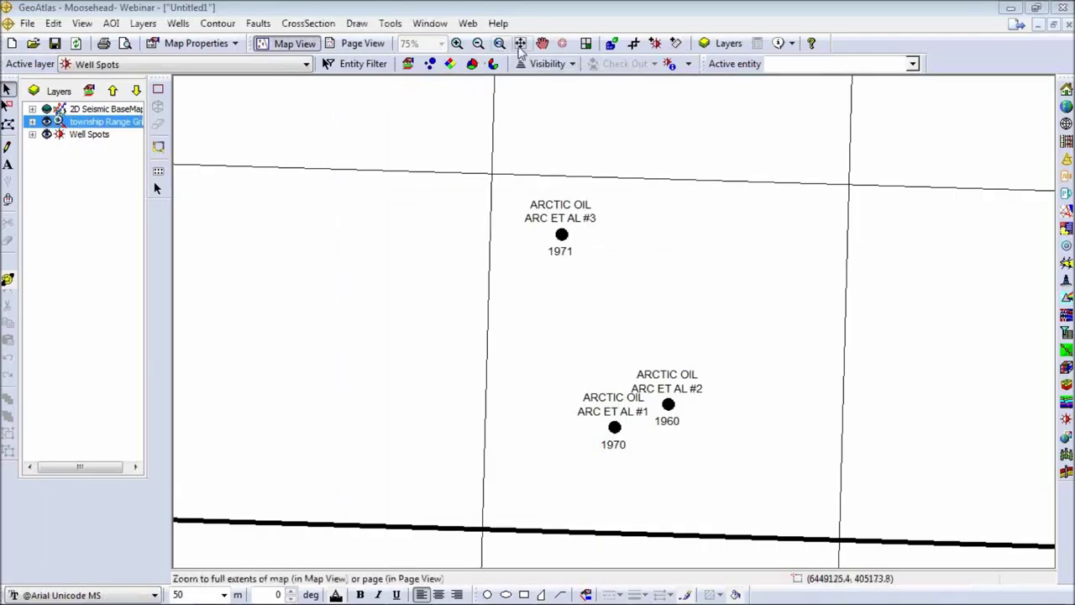
click(521, 44)
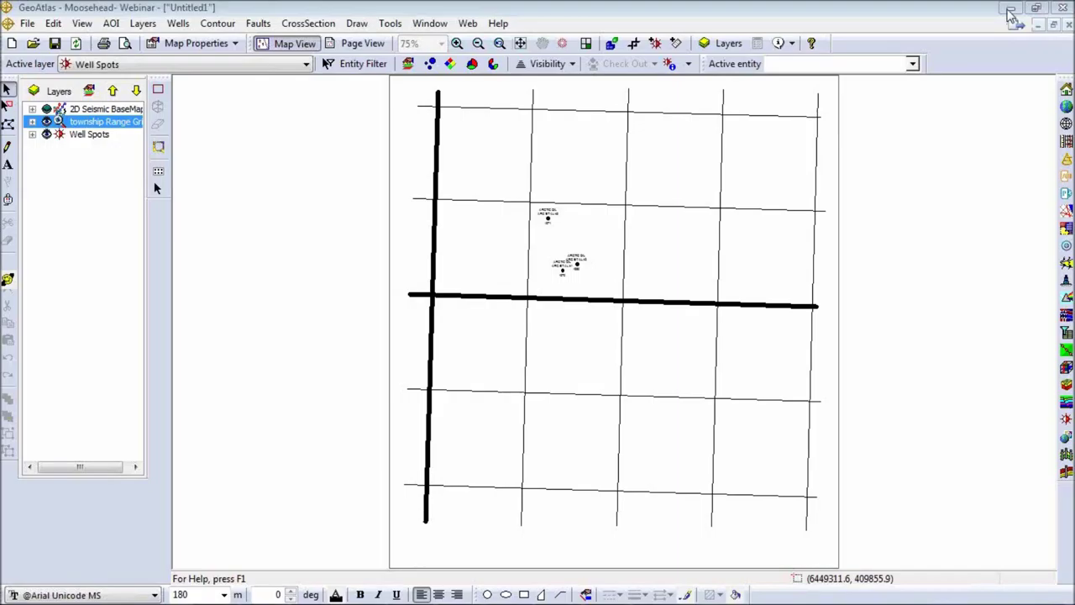
Minimize GeoAtlas and launch SeisVision for the Moosehead- Webinar project.
click(1009, 10)
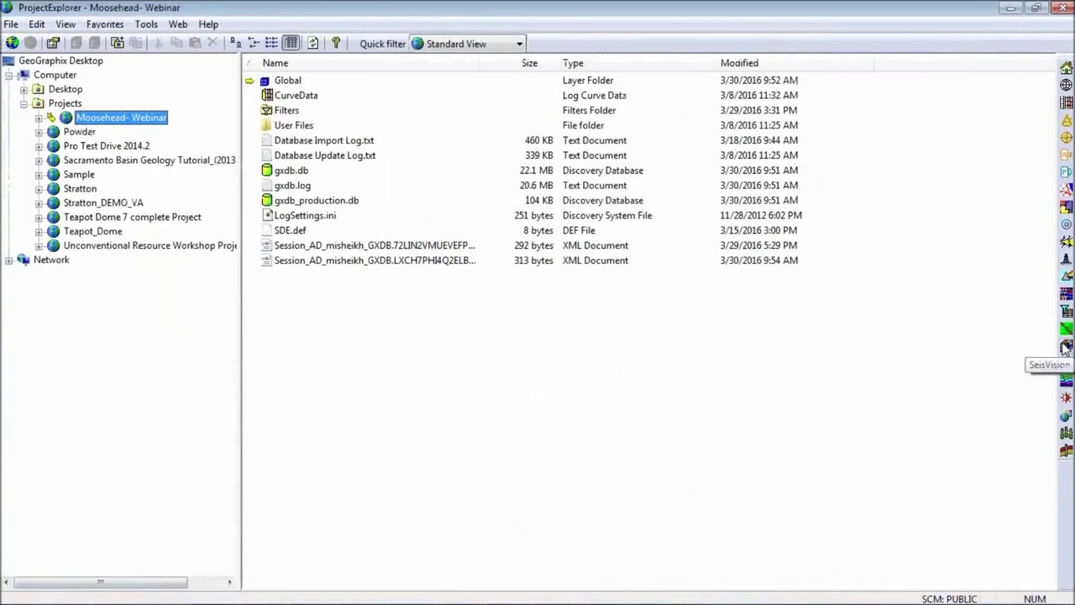
click(1067, 346)
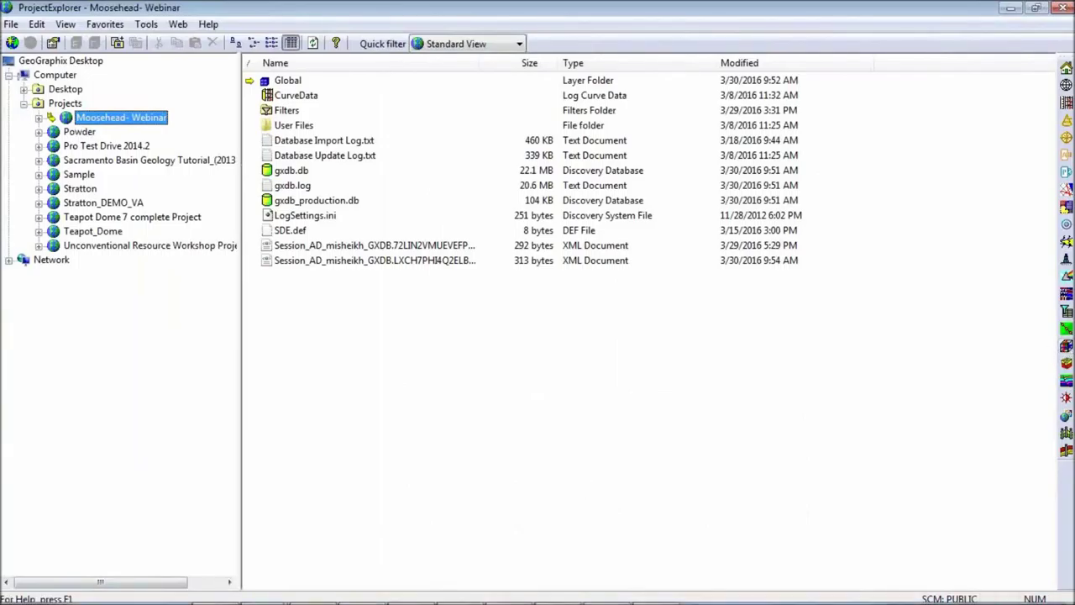
mouse_move(510, 592)
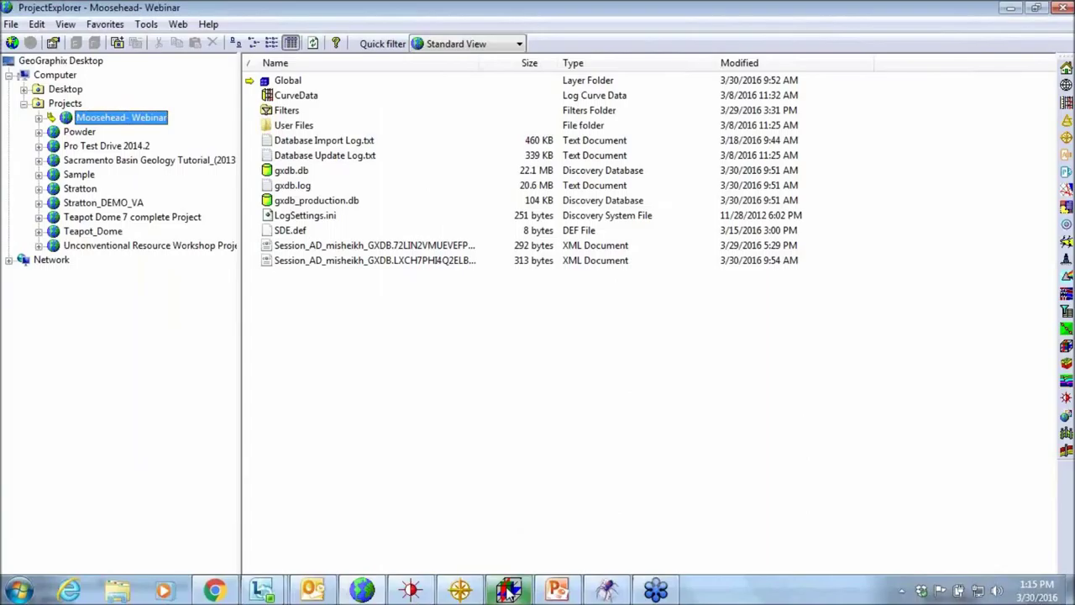
click(510, 592)
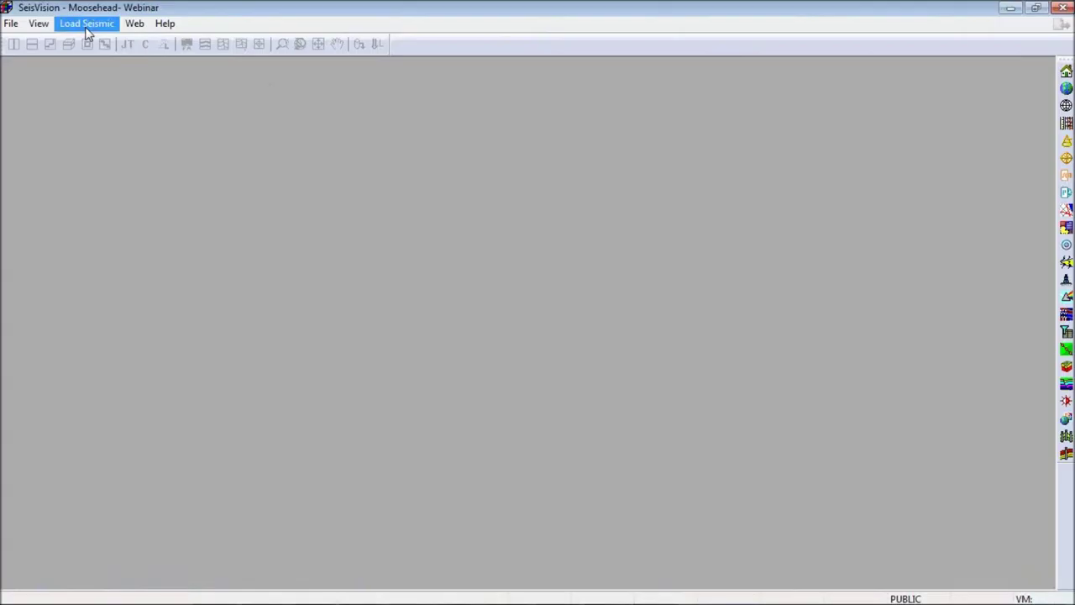
Start a 2D SEG-Y load with Lbt-201.sgy, Mhd-101.sgy, Mhd-102.sgy and Mhd-103.sgy from the 2D folder.
click(87, 25)
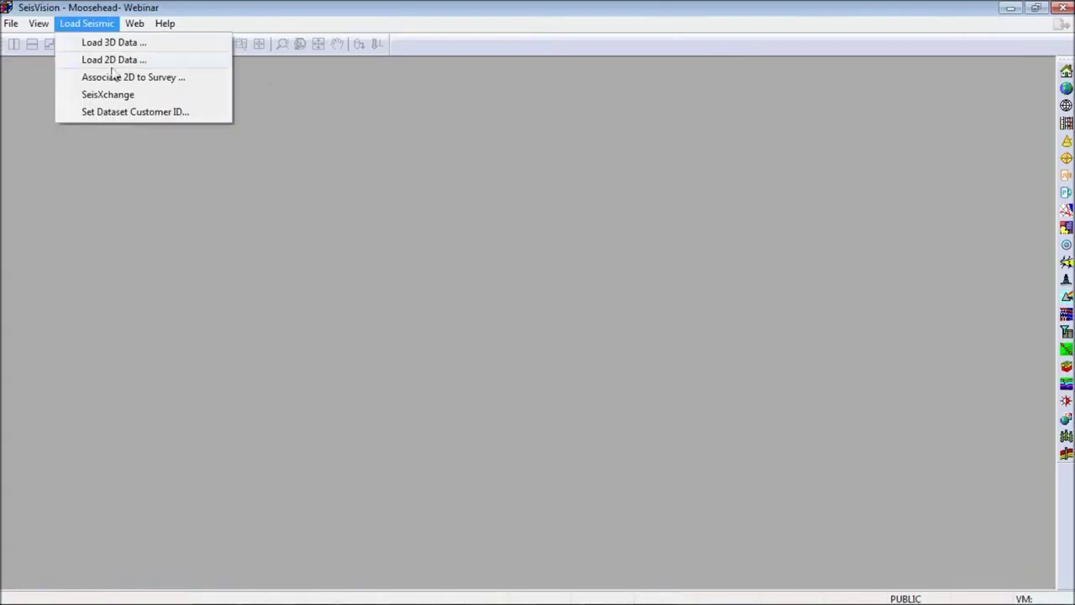
click(110, 60)
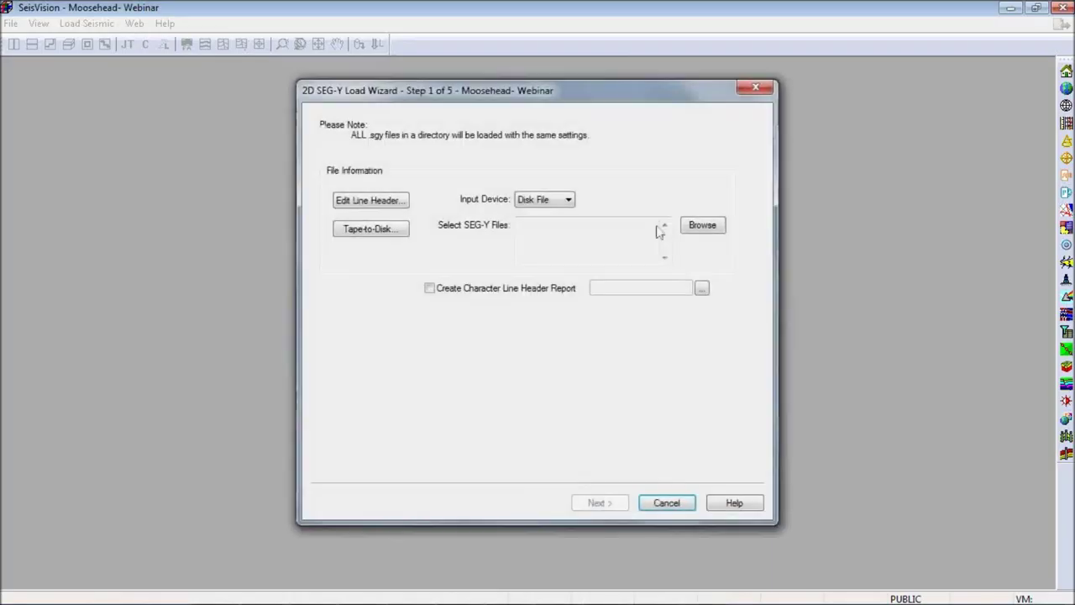
click(659, 231)
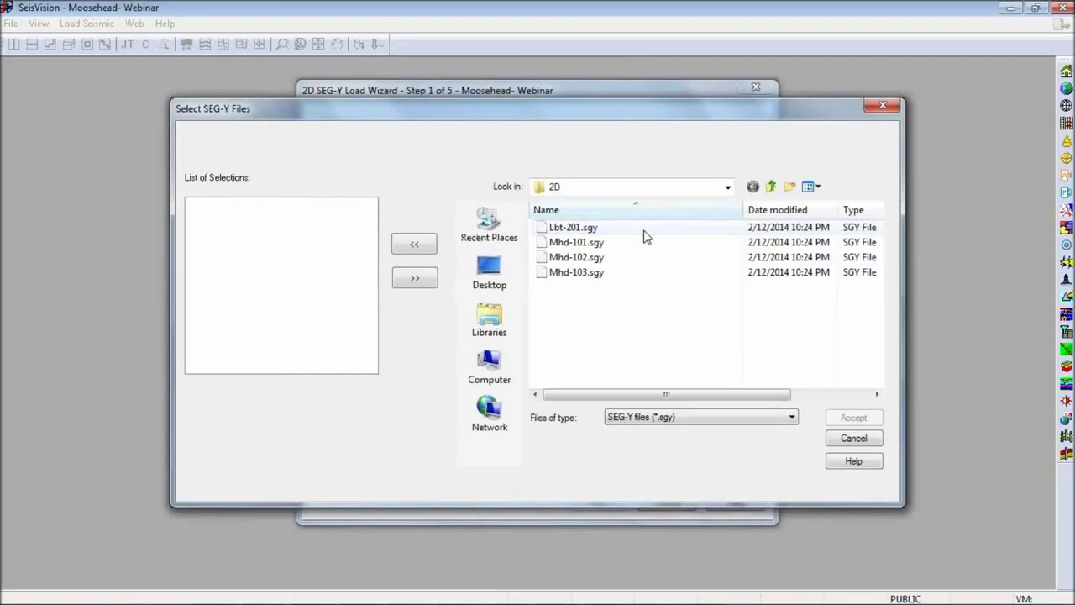
key(ctrl+a)
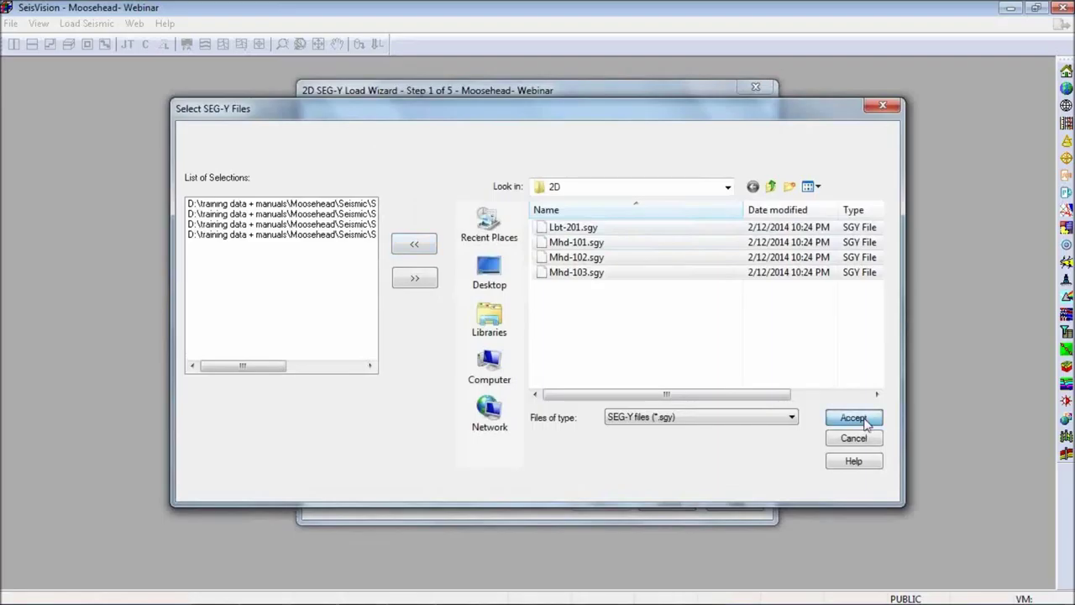
click(865, 423)
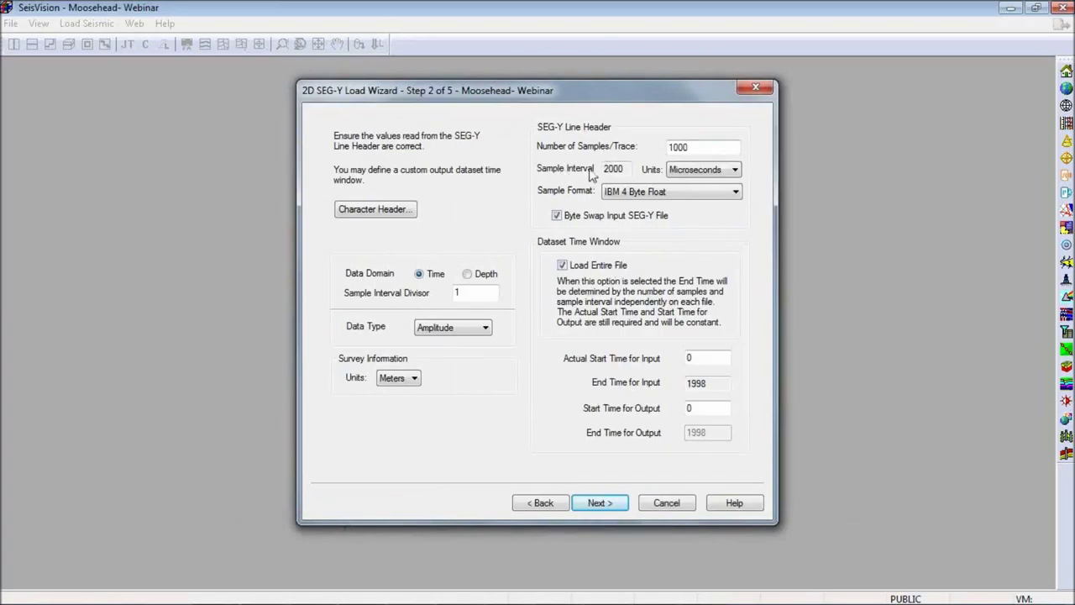
Keep the sample interval units as Microseconds and the interval divisor at 1, and continue to the trace header locations.
click(697, 169)
click(671, 180)
click(472, 292)
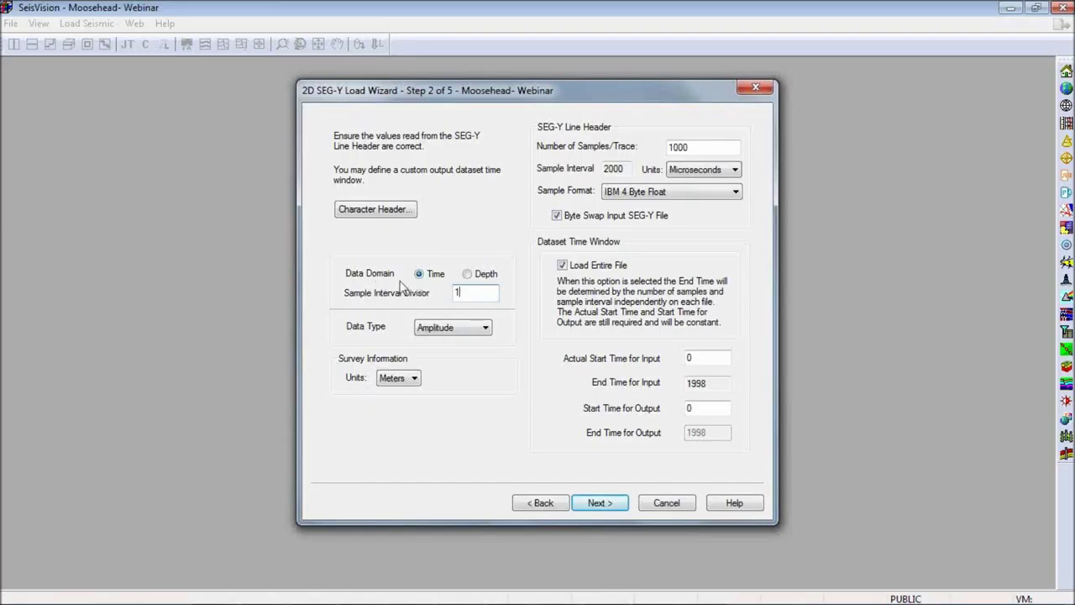
click(612, 504)
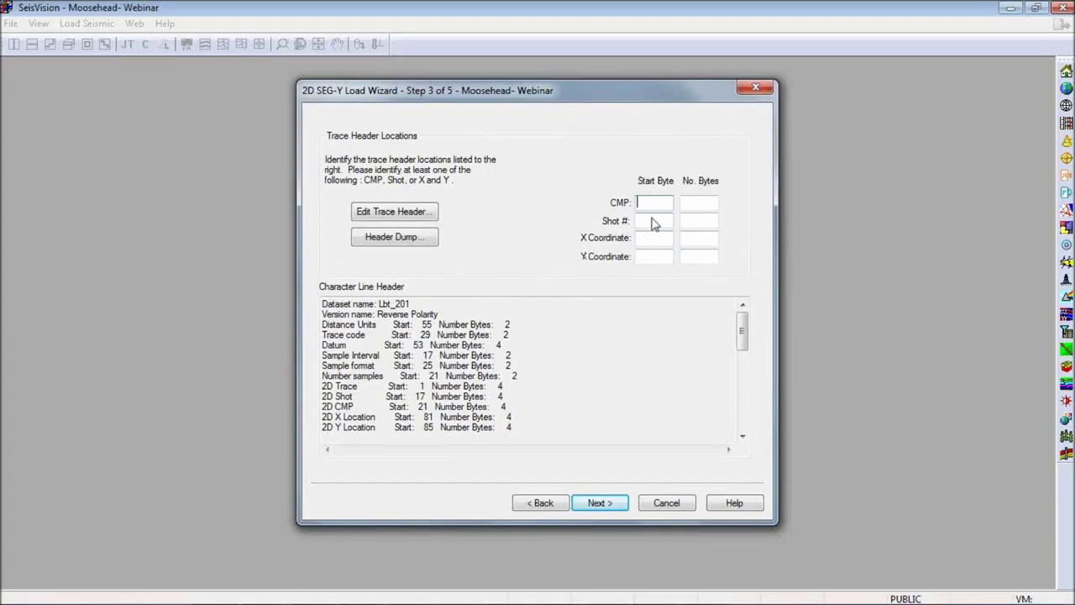
Set the CMP header location to start byte 21 and the shot number to start byte 17, each with 4 bytes.
text(17)
key(Tab)
text(4)
key(Tab)
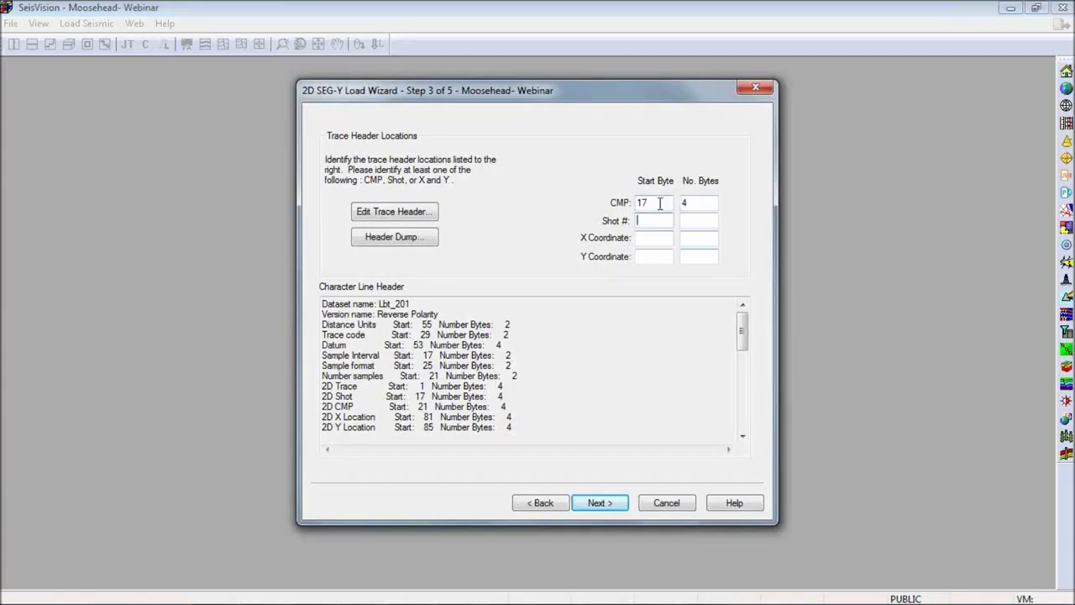
drag(662, 203, 634, 207)
text(21)
drag(630, 204, 669, 219)
click(669, 219)
text(17)
key(Tab)
text(4)
Set the X coordinate to start byte 81 and the Y coordinate to start byte 85, 4 bytes each, and continue.
text(81)
key(Tab)
text(4)
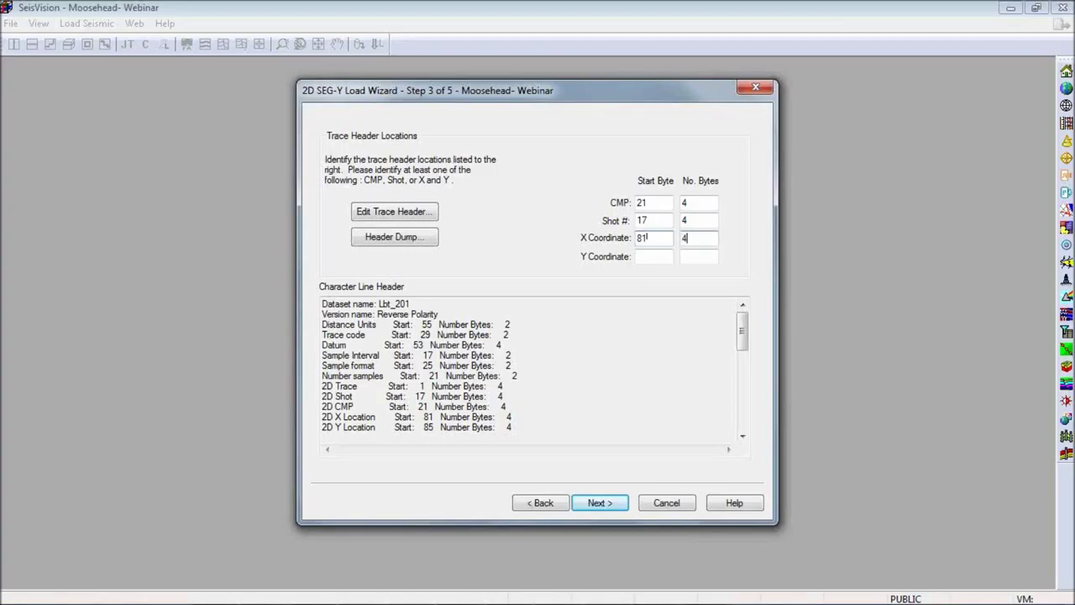
key(Tab)
text(85)
key(Tab)
text(4)
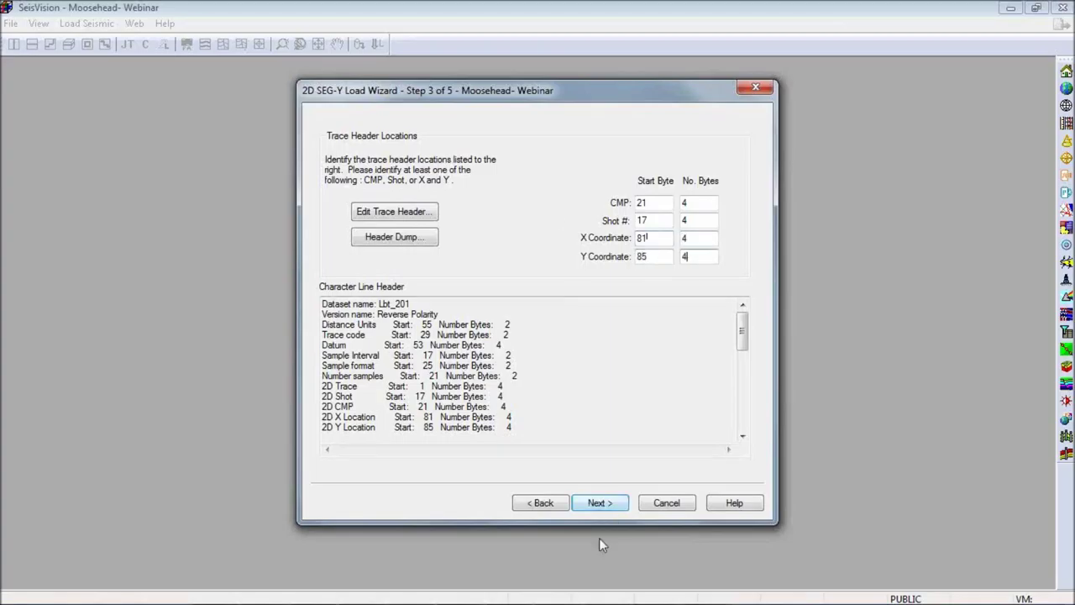
click(604, 504)
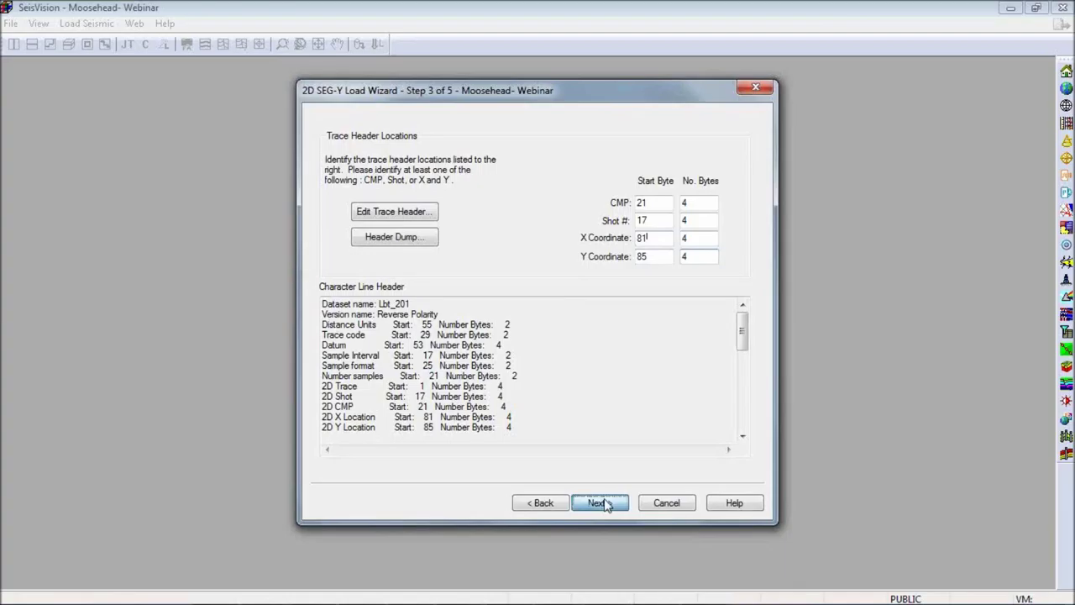
Create the line name and version table for the 2D lines and accept its Original version entries.
click(490, 233)
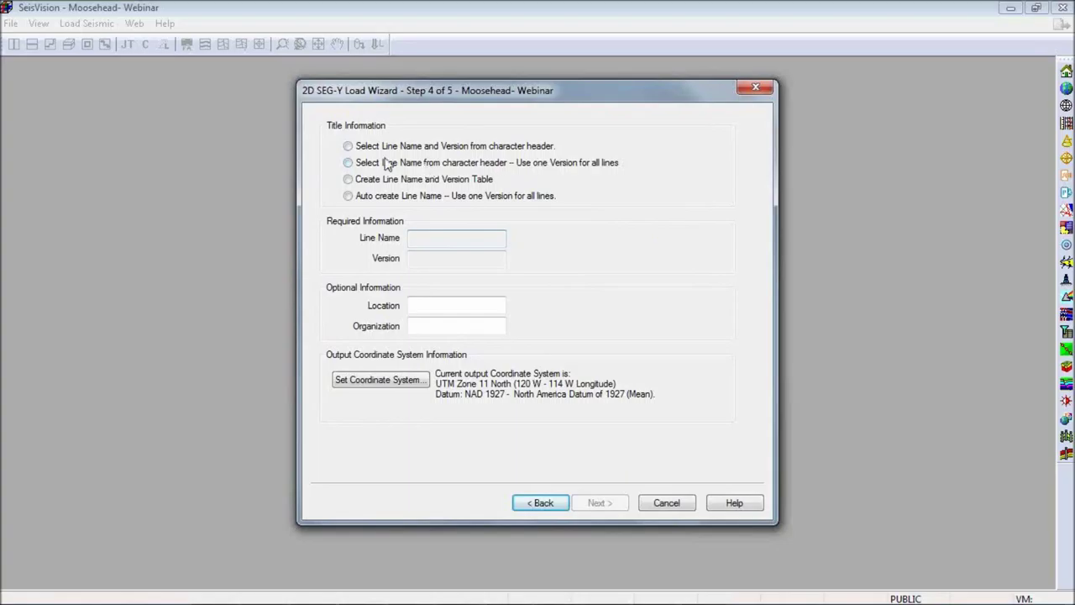
click(348, 179)
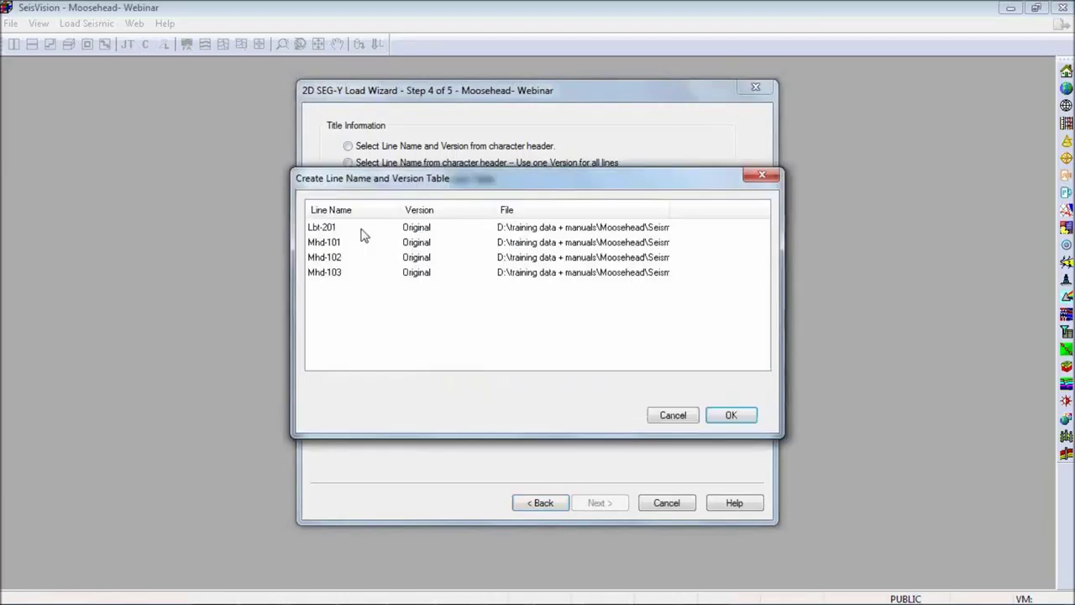
click(743, 420)
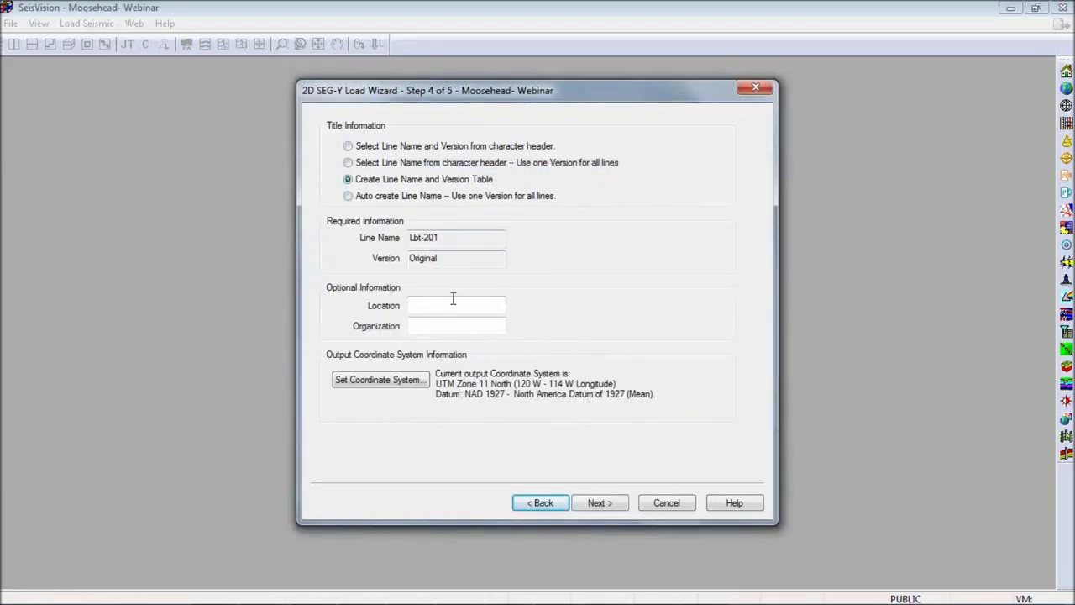
Accept UTM Zone 11 North with the NAD 1927 datum as output coordinate system, and cancel the 2D load at the output settings.
click(398, 382)
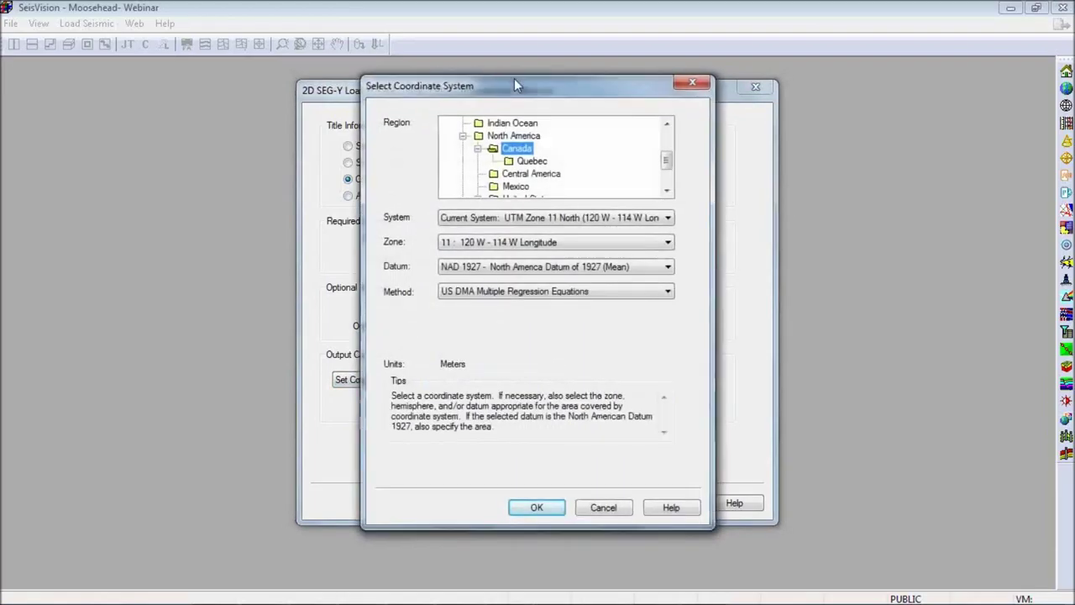
drag(516, 84, 549, 85)
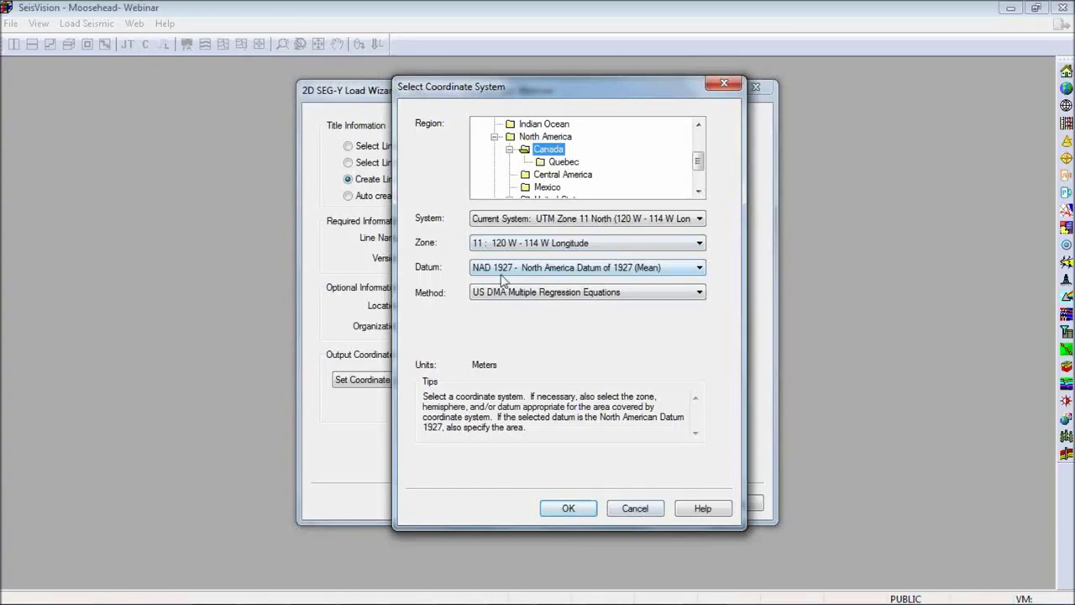
click(579, 509)
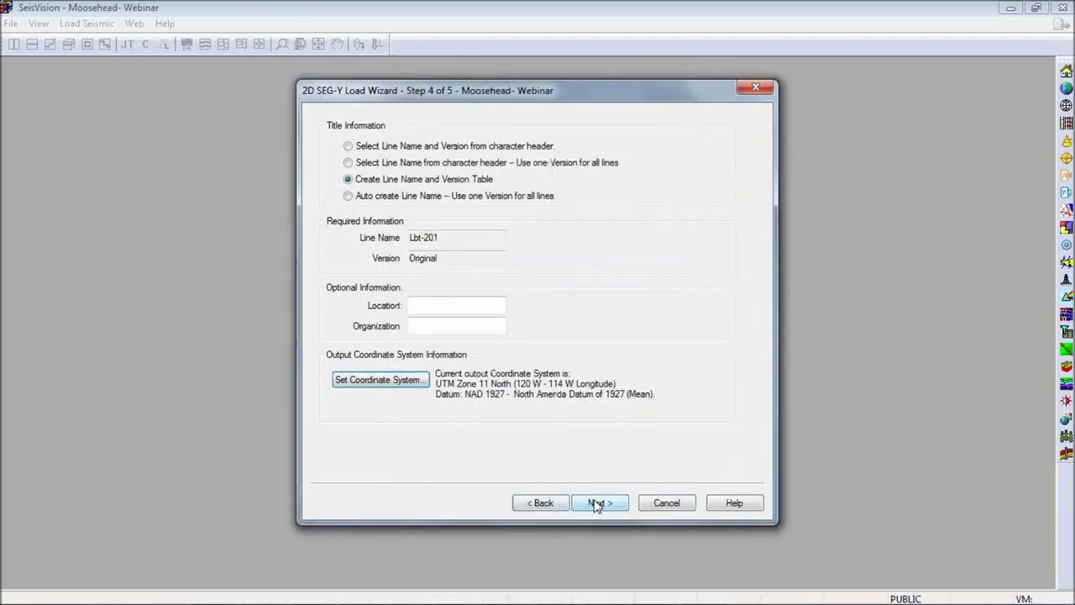
click(596, 503)
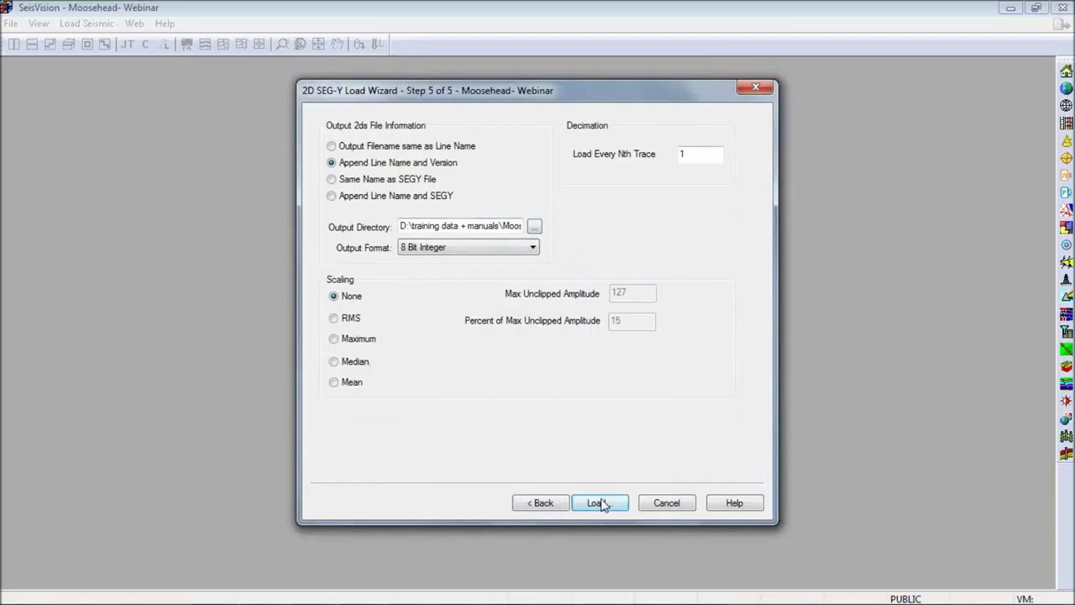
click(666, 503)
Start a 3D SEG-Y load and name the dataset 3D Webinar.
click(87, 23)
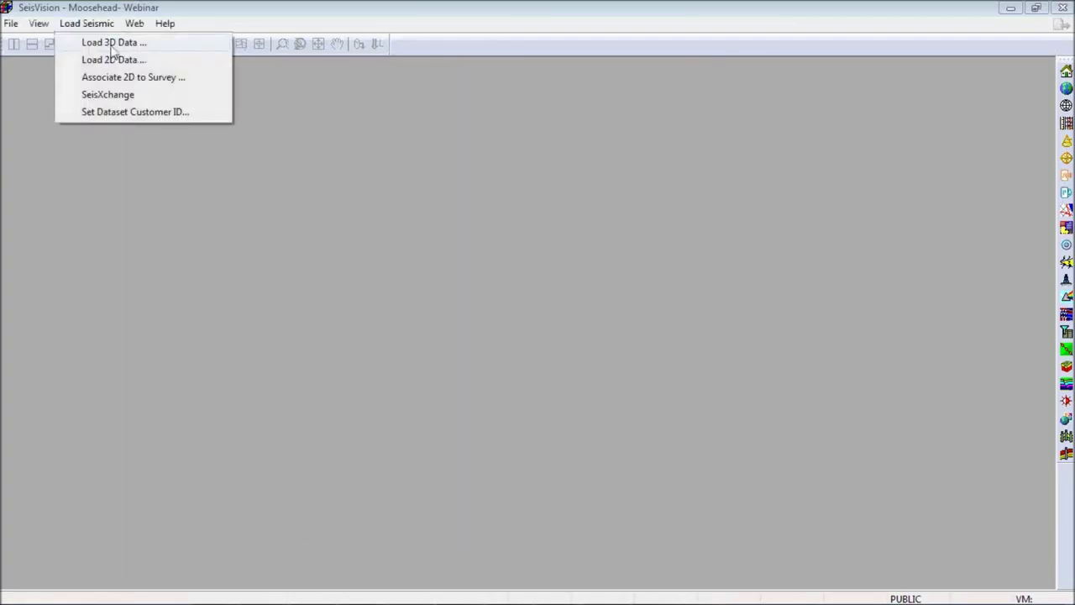
click(113, 42)
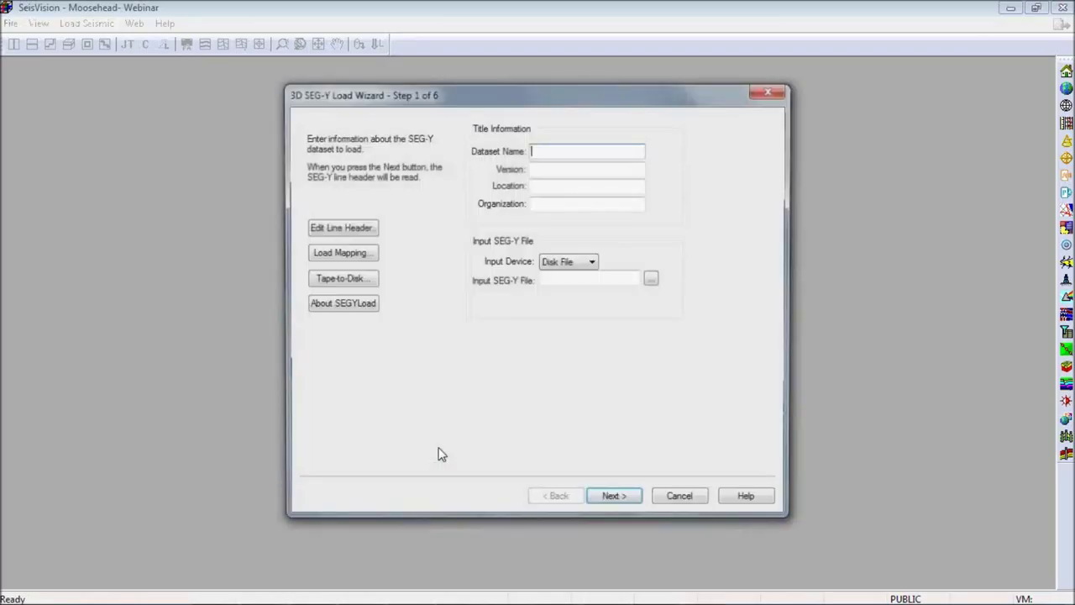
text(#D)
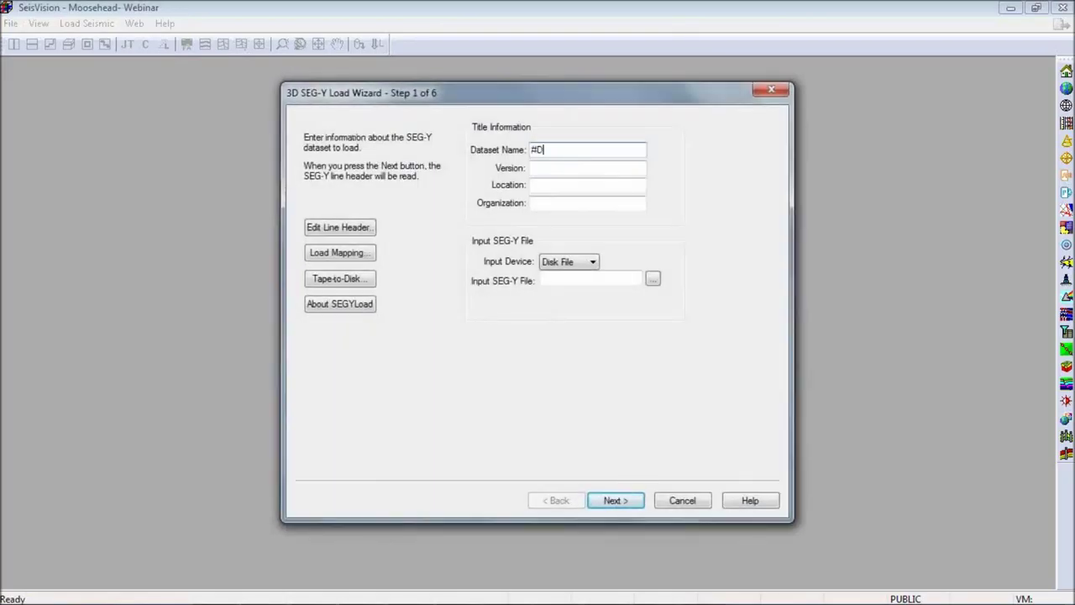
key(BackSpace)
key(BackSpace)
text(3D Webinar)
Set the 3D dataset's version to Original.
key(Tab)
text(Orin)
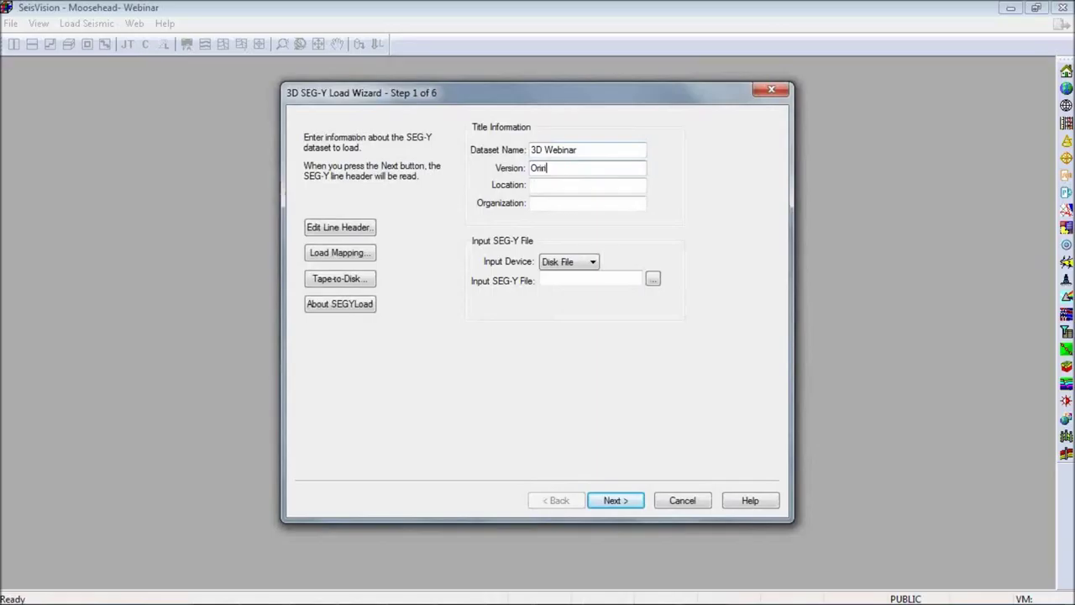
text(gal)
key(BackSpace)
key(BackSpace)
key(BackSpace)
key(BackSpace)
text(ginal)
Enter Kuala Lumpir as location and LMKR as organization, choose the input SEG-Y file and continue to the line header settings.
key(Tab)
text(K)
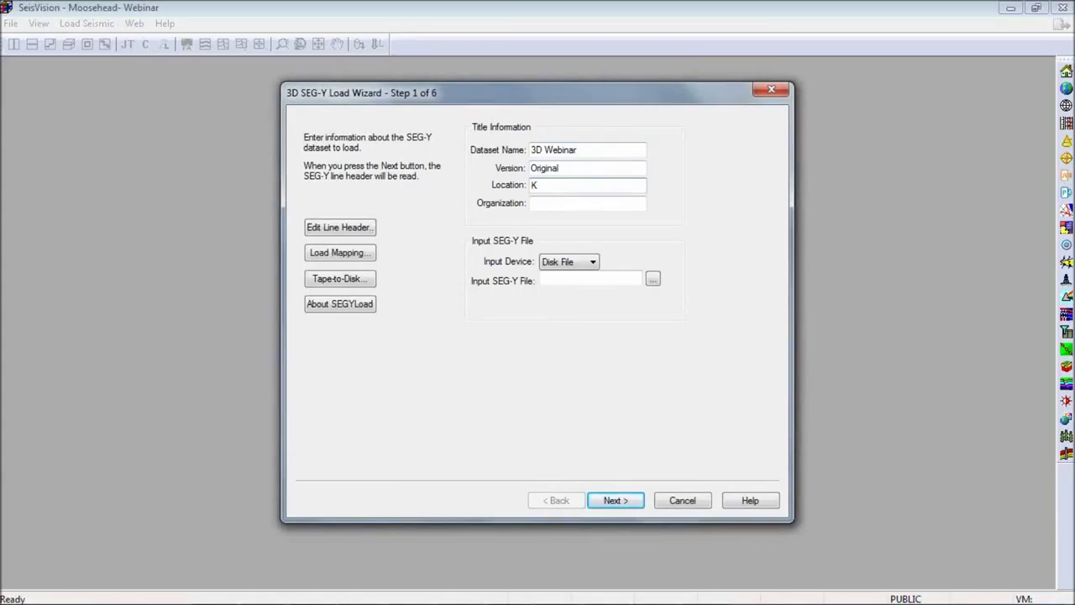
text(uala Lumpir)
key(Tab)
text(LMKR)
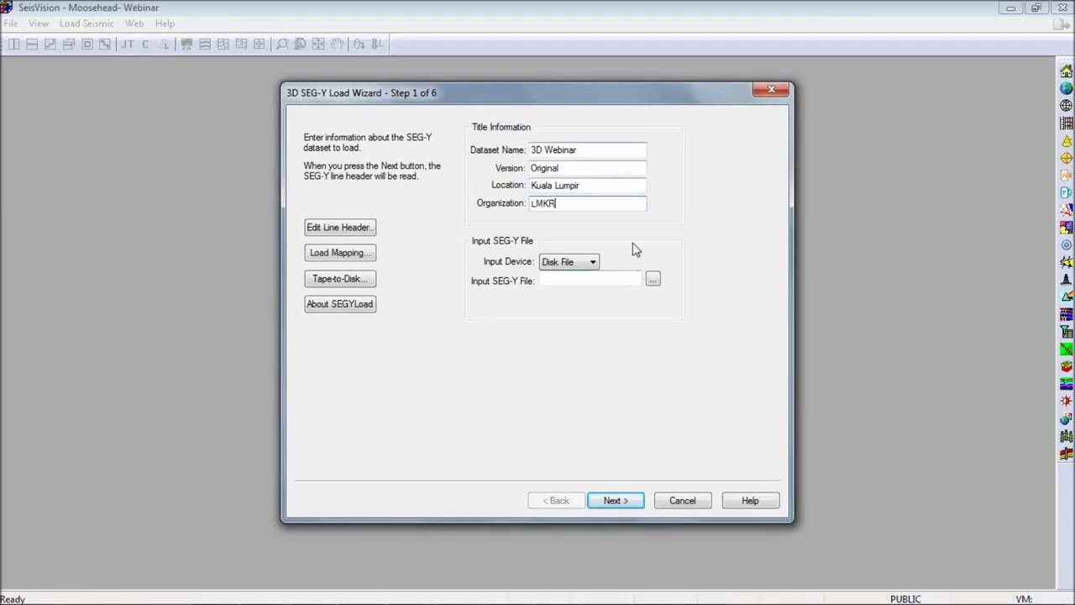
click(653, 279)
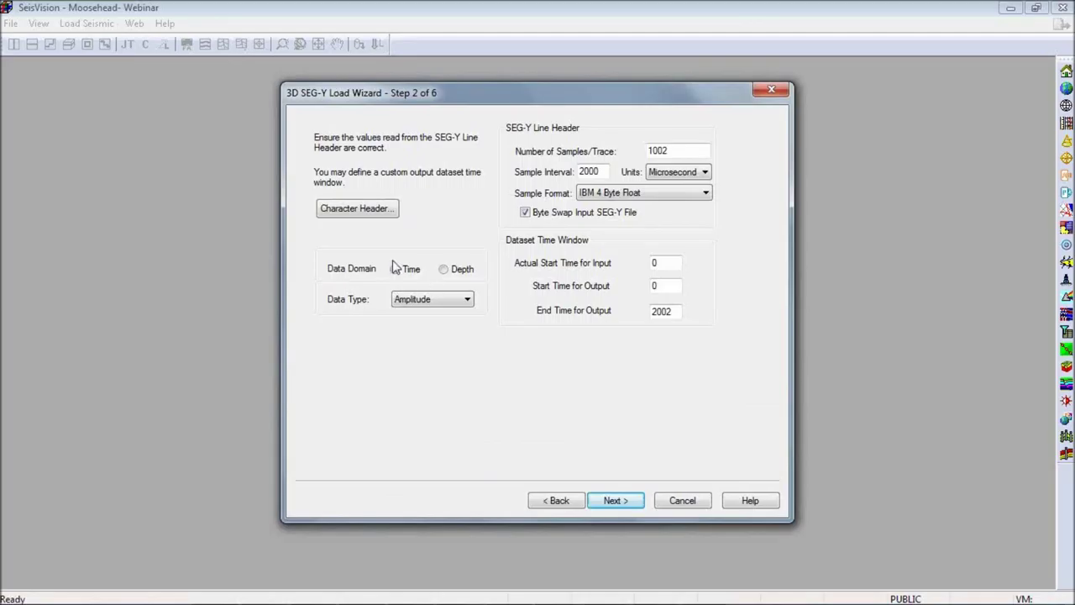
Accept the line header settings and map the inline bin number to byte 9 and the crossline bin number to byte 13, 4 bytes each.
click(615, 501)
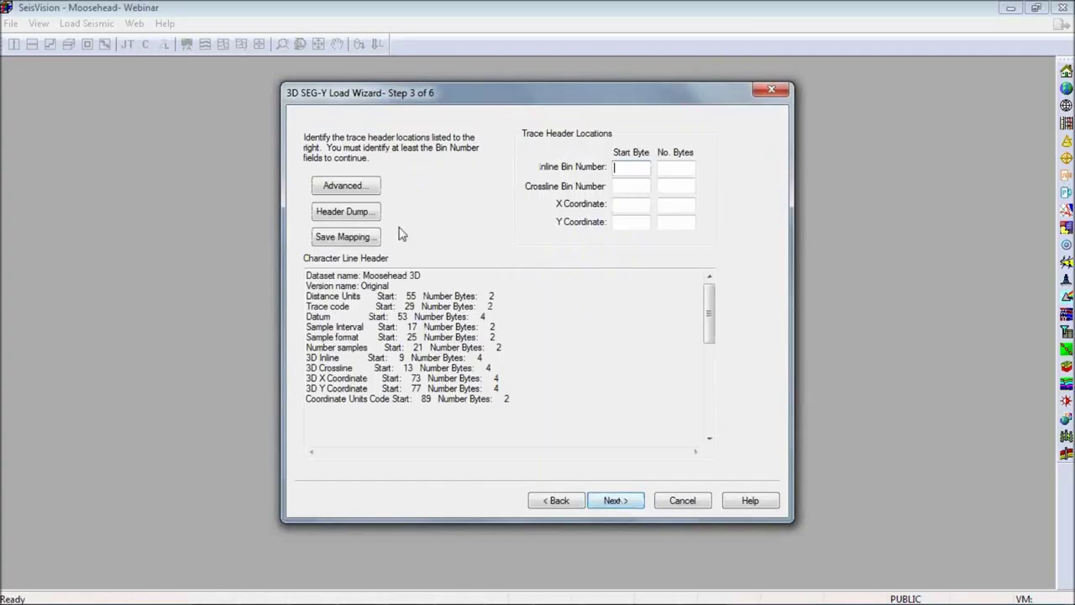
text(9)
key(Tab)
text(4)
key(Tab)
text(13)
key(Tab)
text(4)
key(Tab)
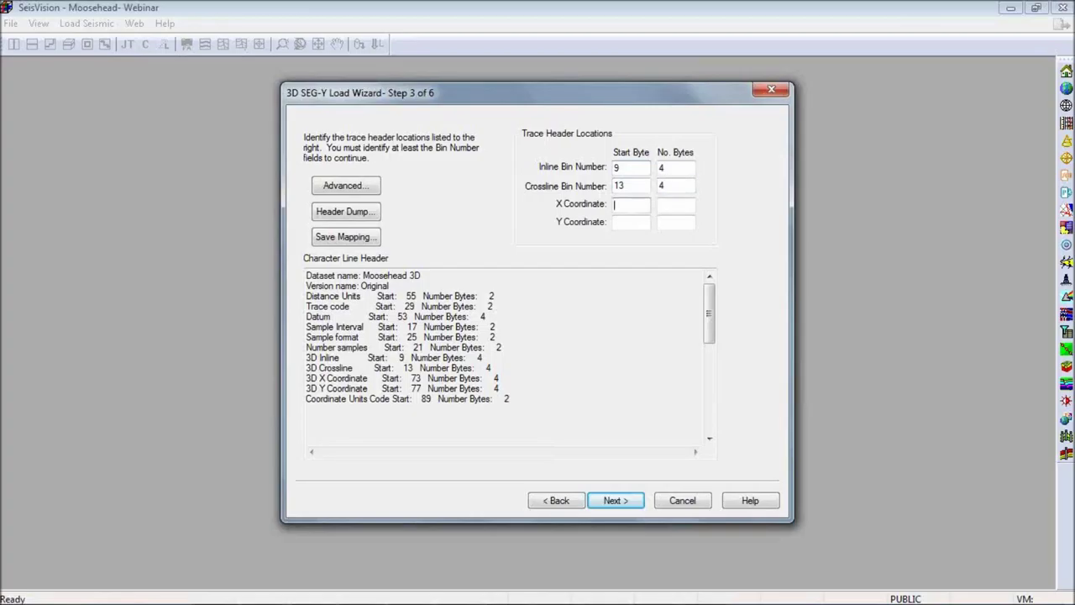
Map the X coordinate to start byte 73 and the Y coordinate to start byte 77, 4 bytes each, and continue to the grid information.
text(73)
text(4)
key(Tab)
text(77)
key(Tab)
text(4)
key(Tab)
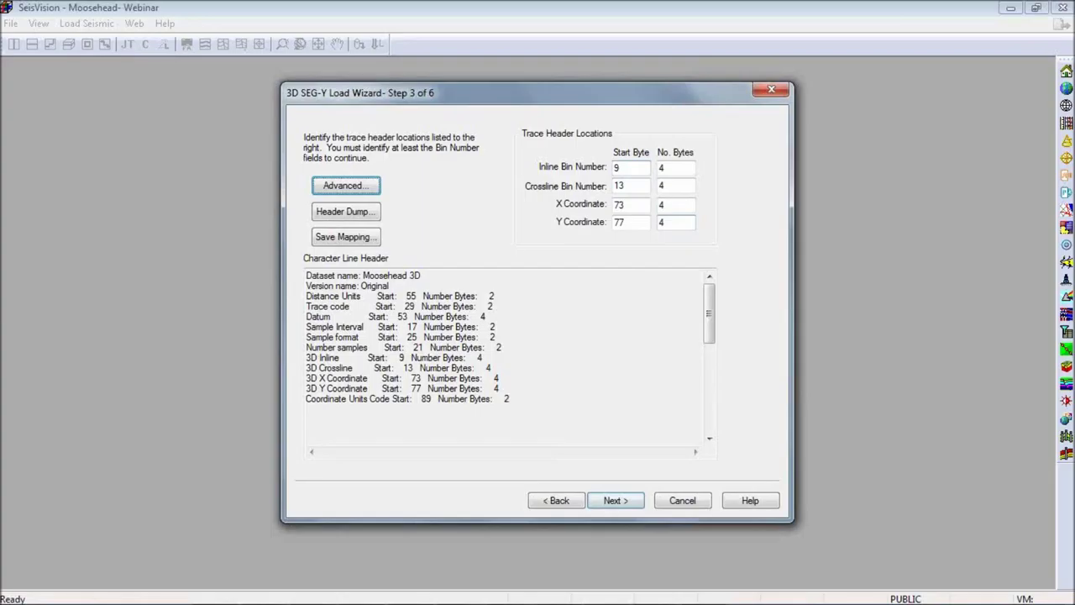
click(620, 502)
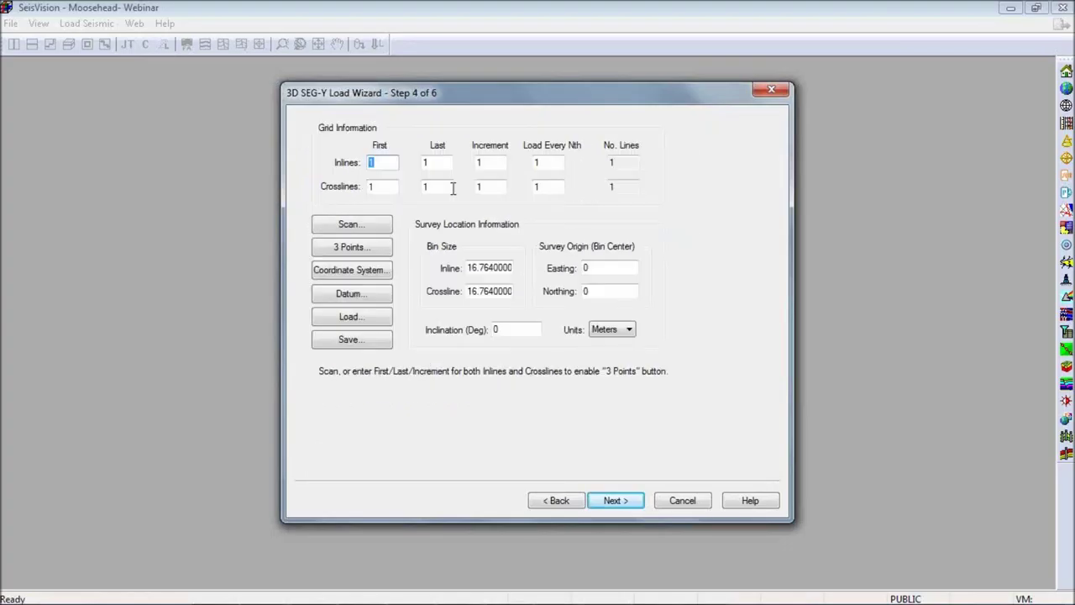
Scan the SEG-Y file for the grid and survey location, set the datum elevation to 500 meters and continue to the survey review.
click(365, 226)
click(349, 294)
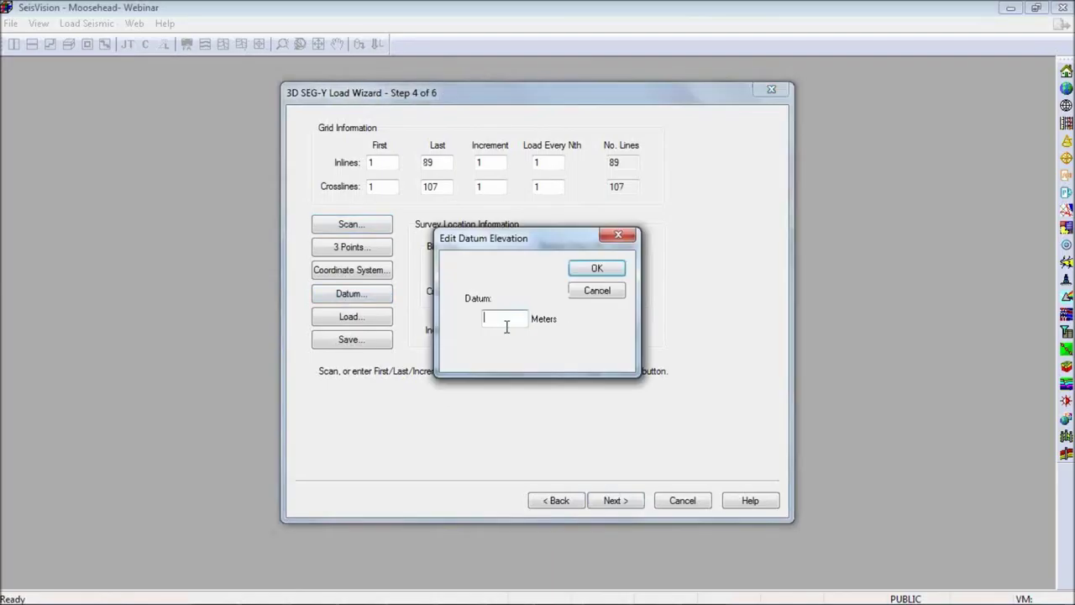
text(500)
click(598, 268)
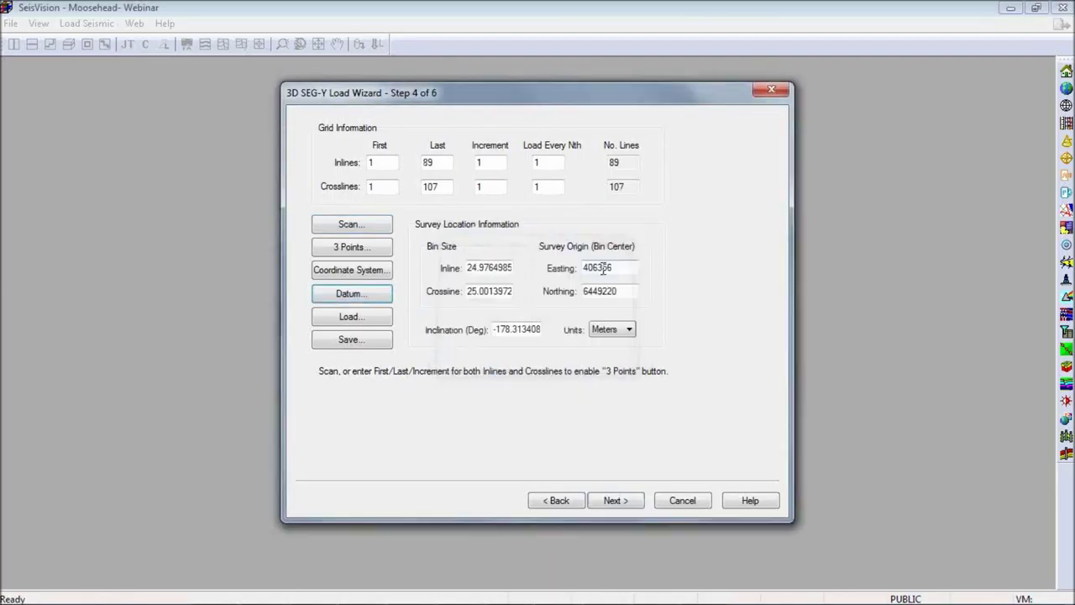
click(612, 500)
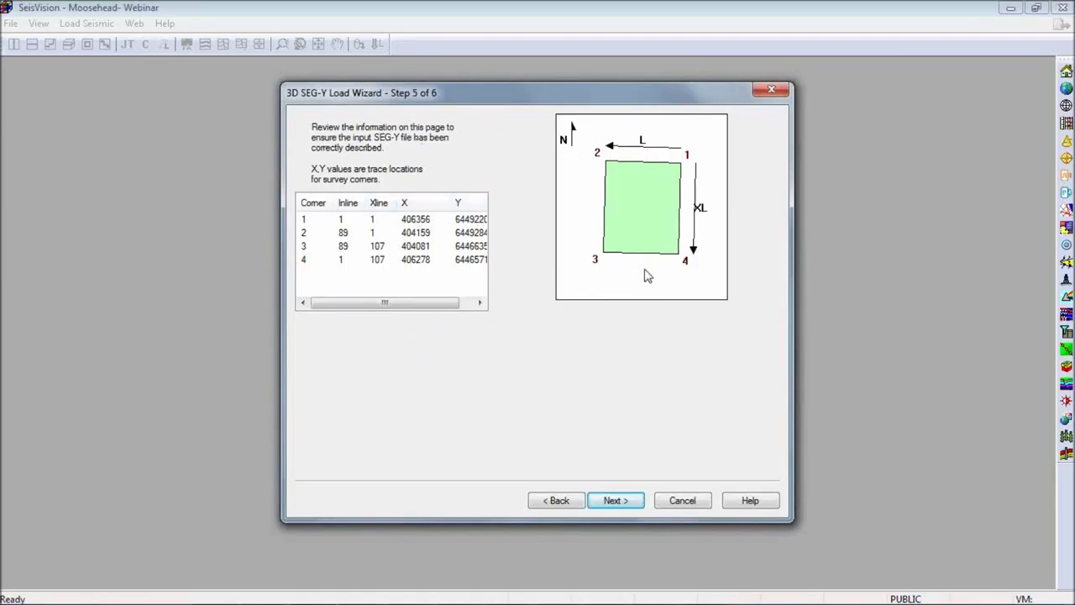
Continue to the output settings, open and dismiss the output file chooser, and cancel the 3D load.
click(616, 501)
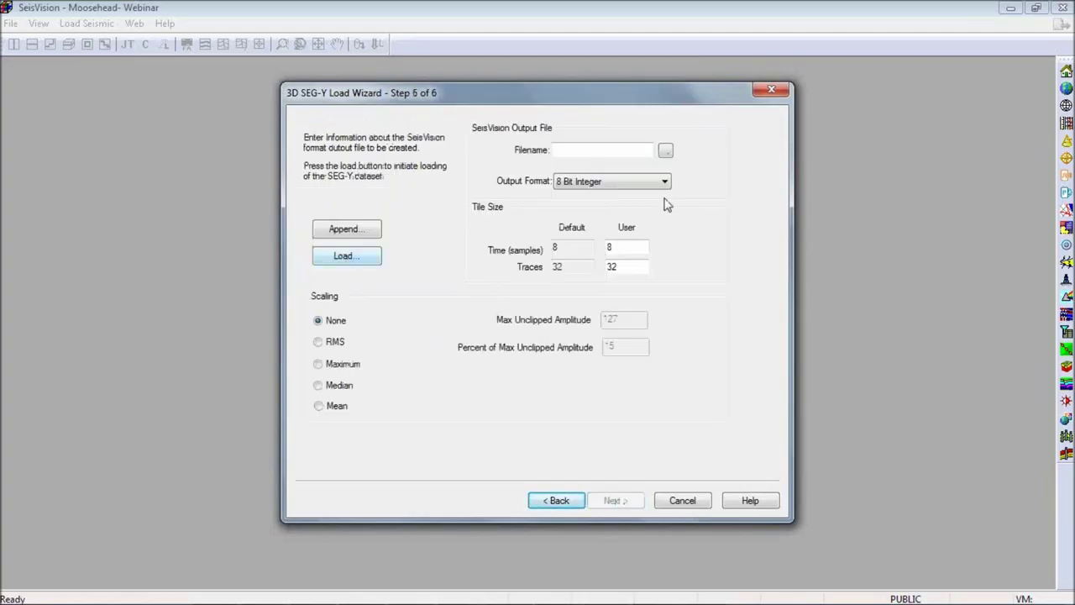
click(667, 152)
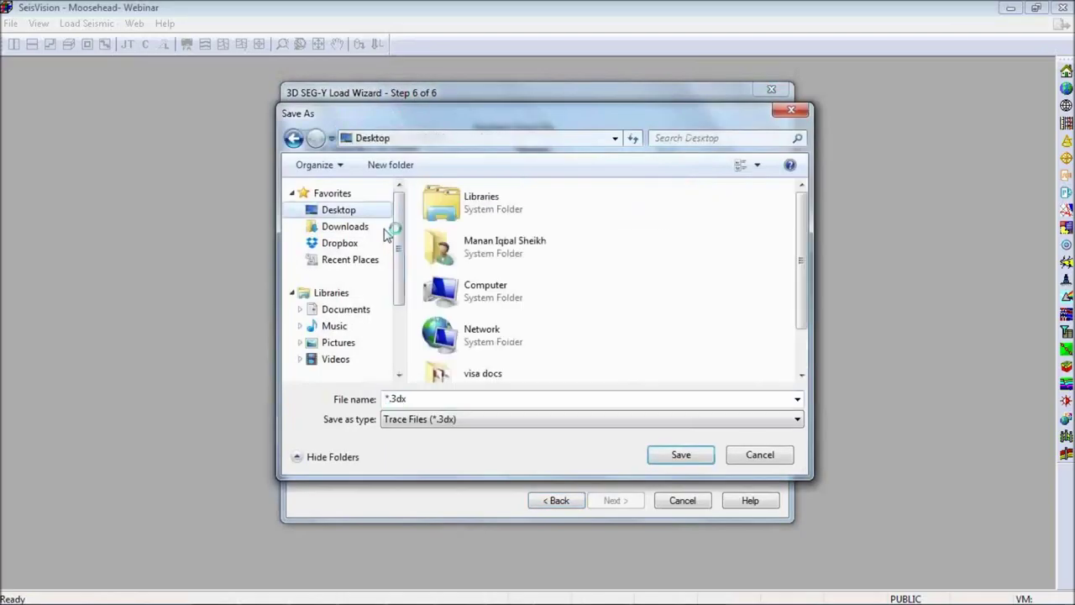
key(Escape)
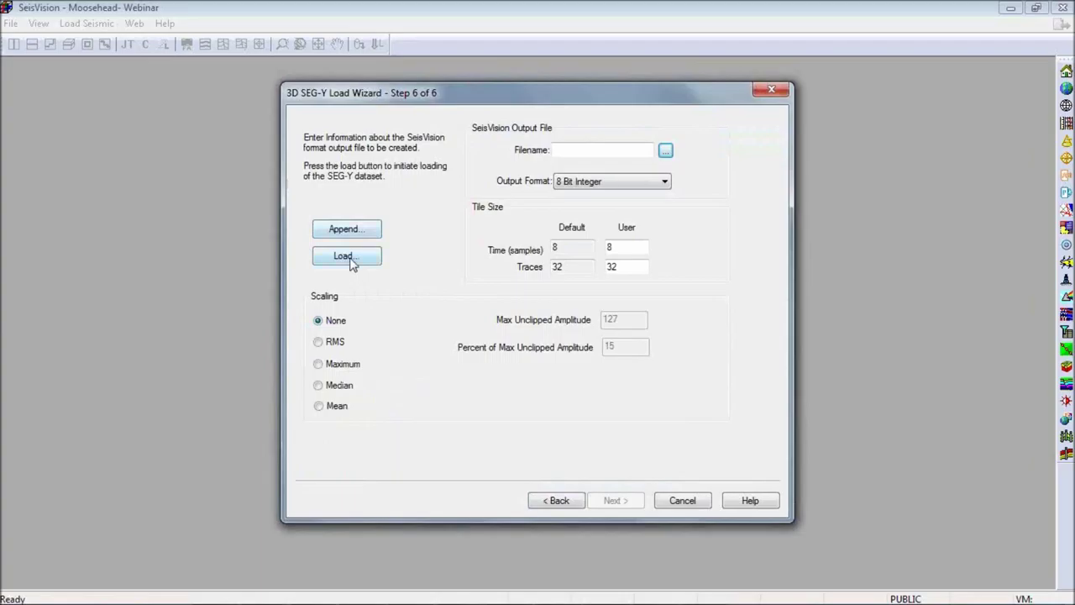
click(769, 92)
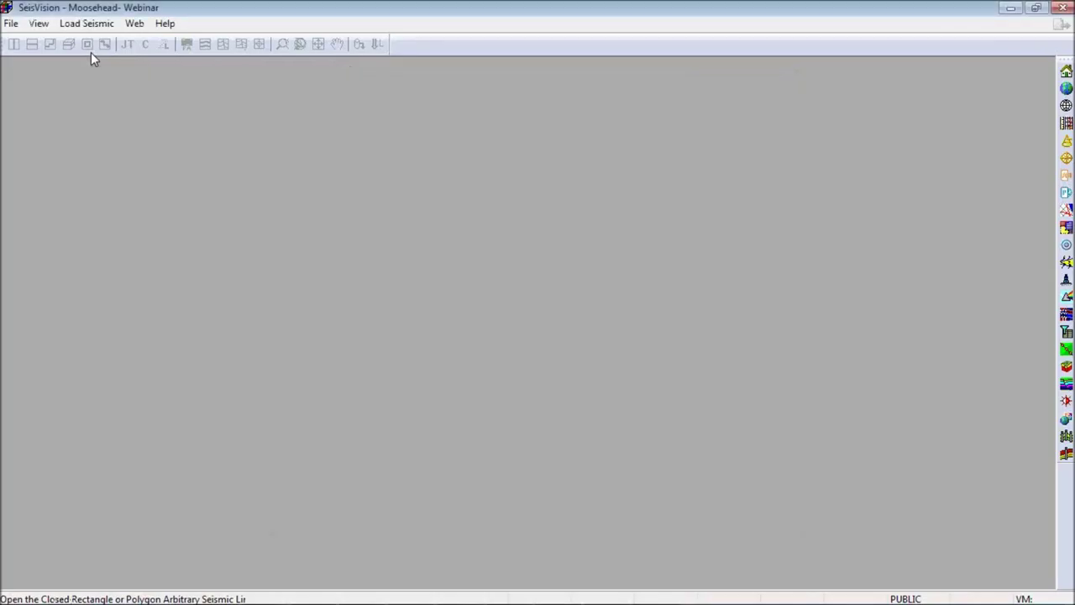
Create a new time-domain interpretation named 2D Seismic Interpretation, without a password.
click(10, 28)
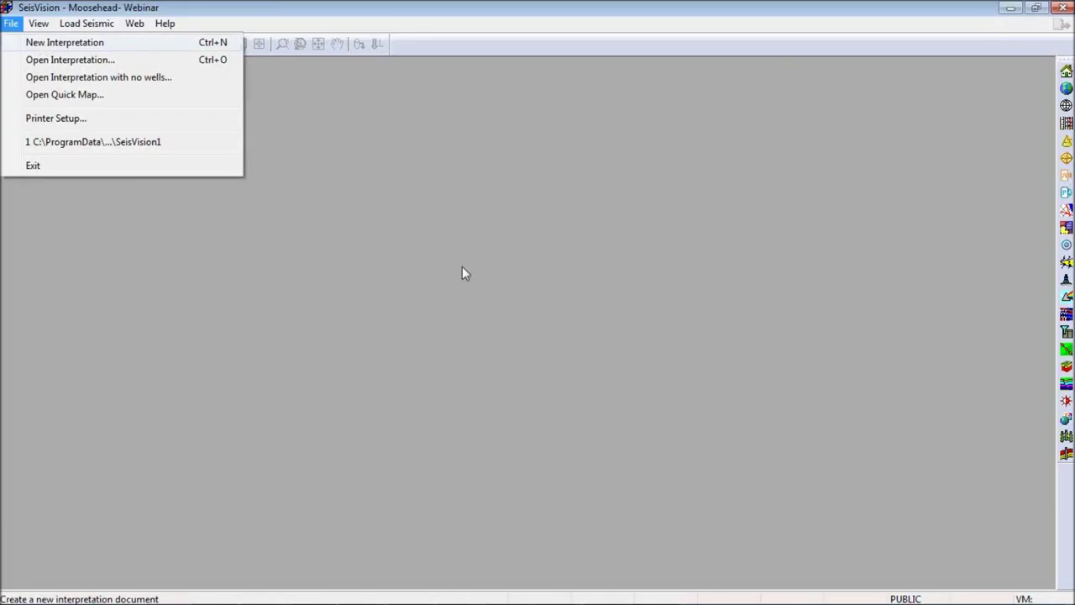
key(Return)
text(2)
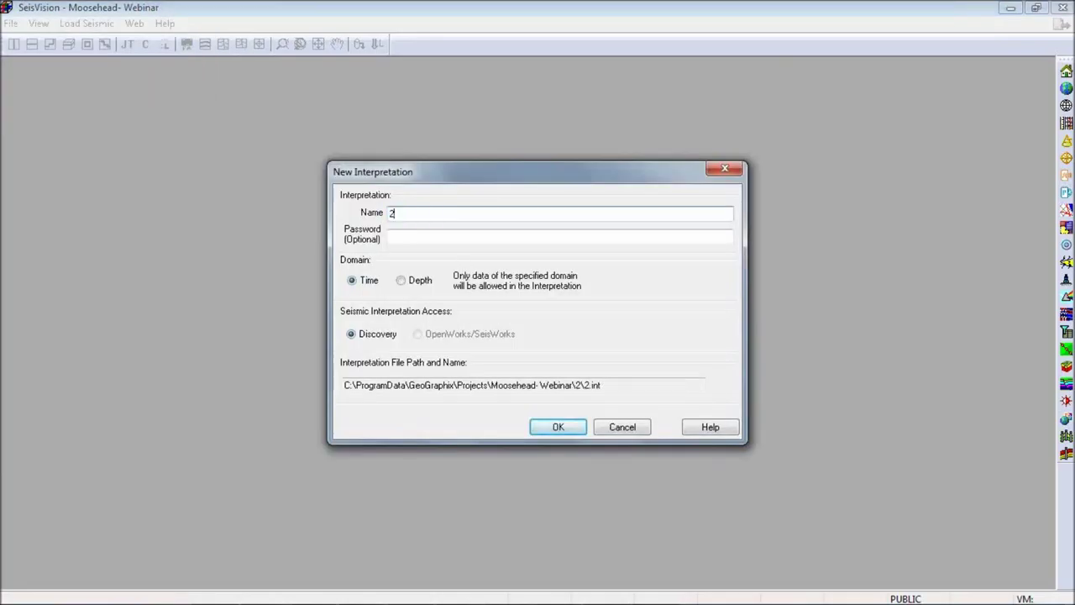
text(D Seismic )
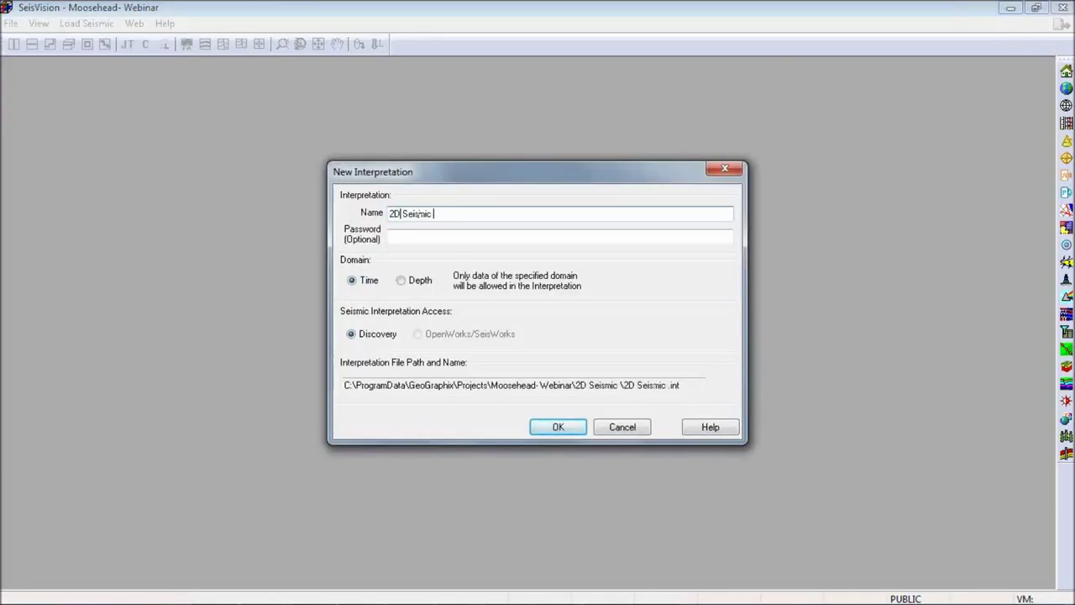
text(Interpretation)
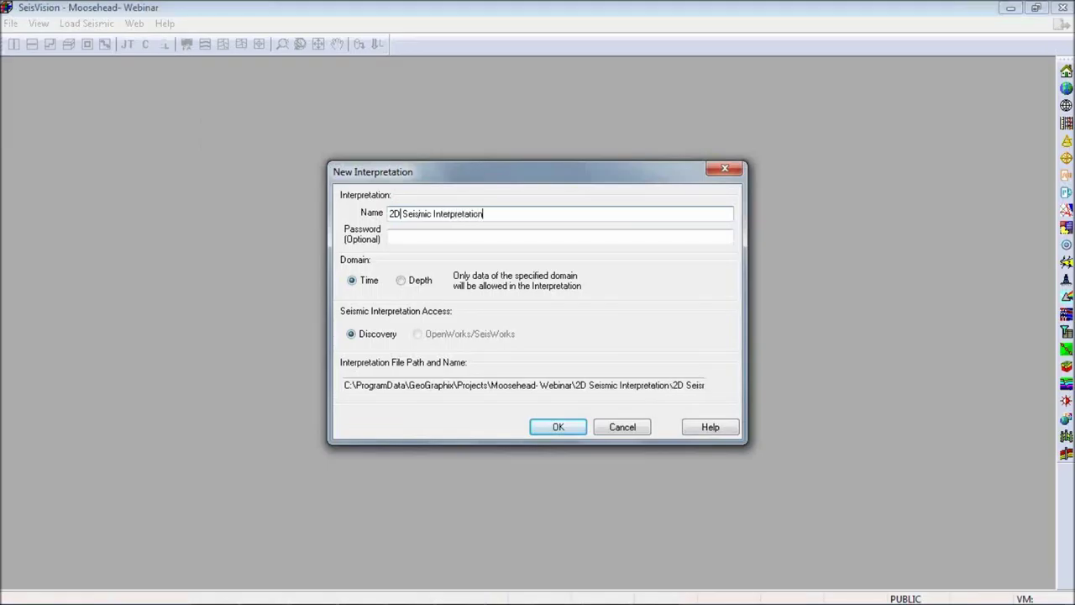
key(Tab)
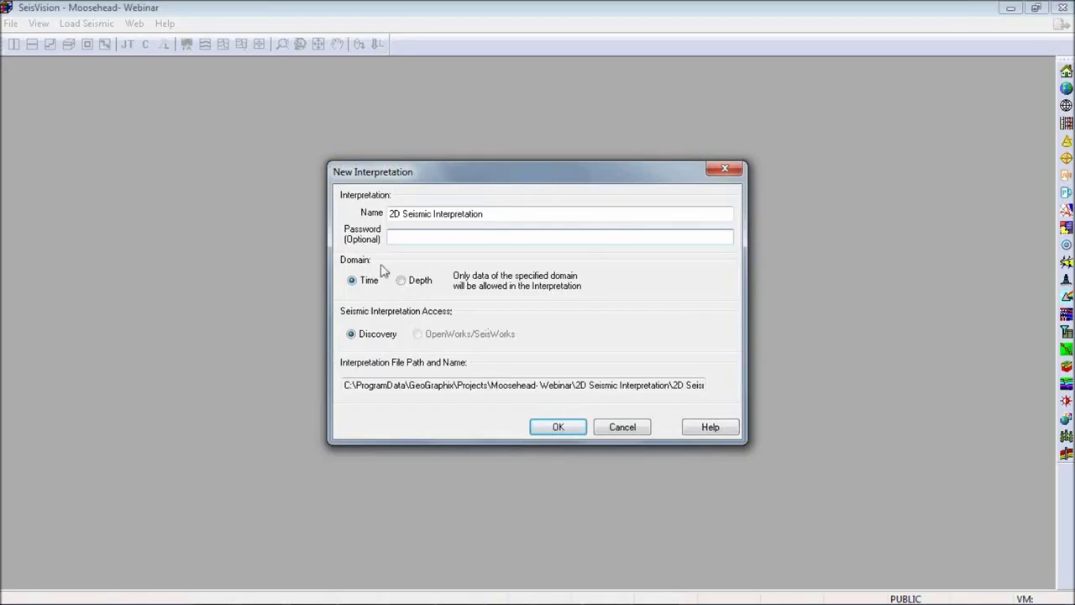
click(556, 427)
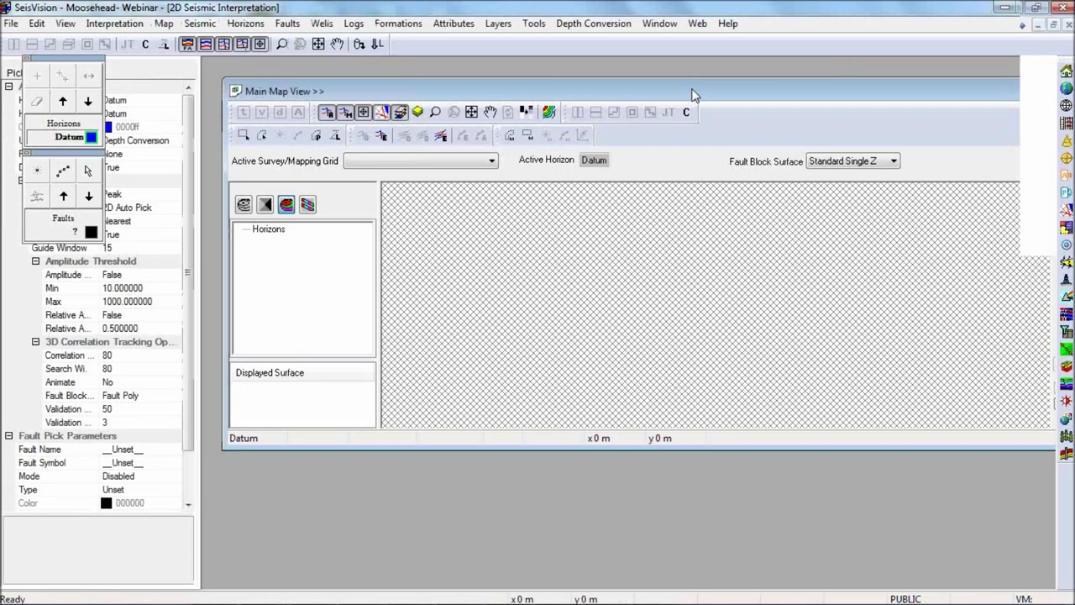
Maximize the main map view and hide the floating Fault Palette.
double_click(693, 95)
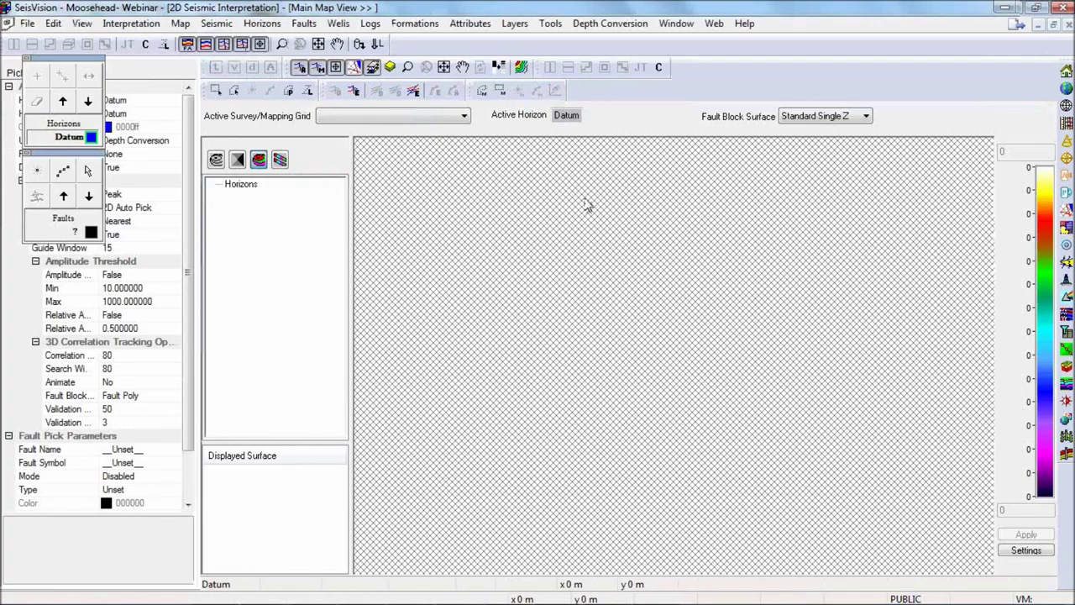
click(82, 23)
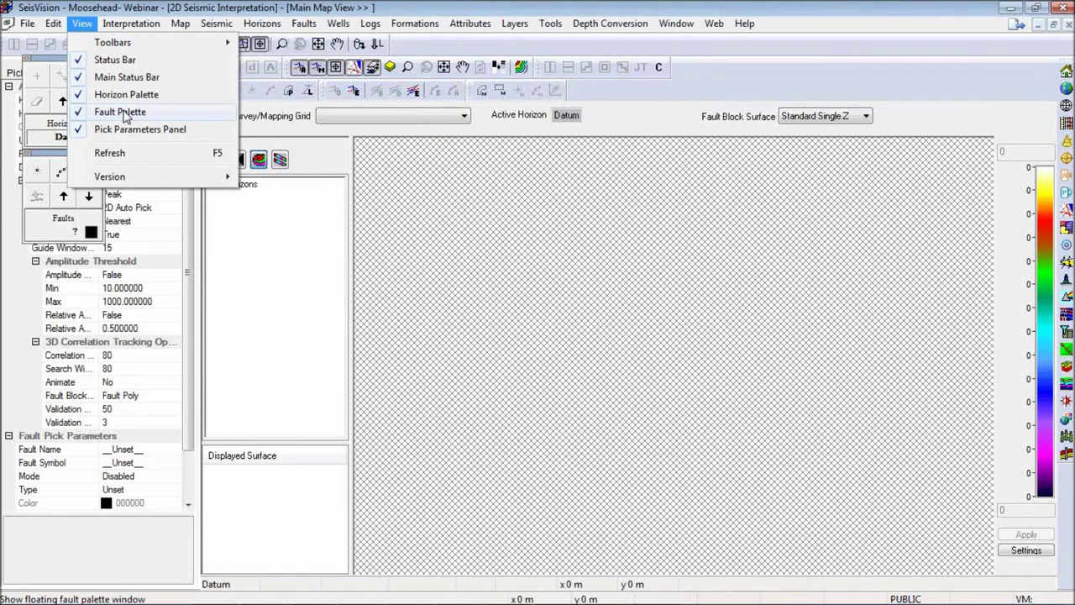
click(120, 111)
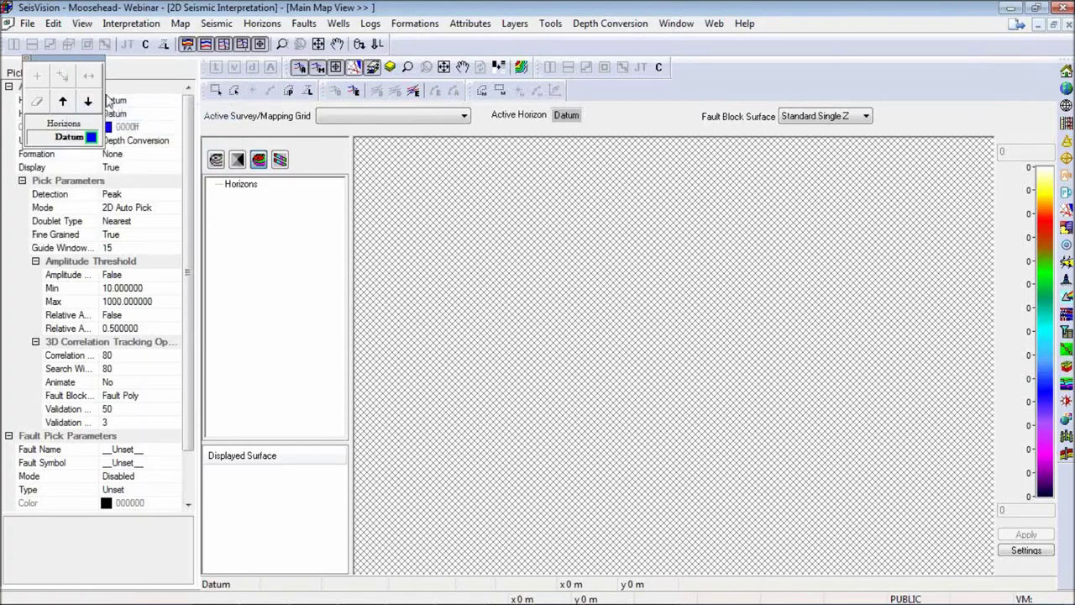
Move the floating Horizon Palette off the pick parameters onto the horizon list beside the map.
drag(101, 121, 191, 227)
click(81, 23)
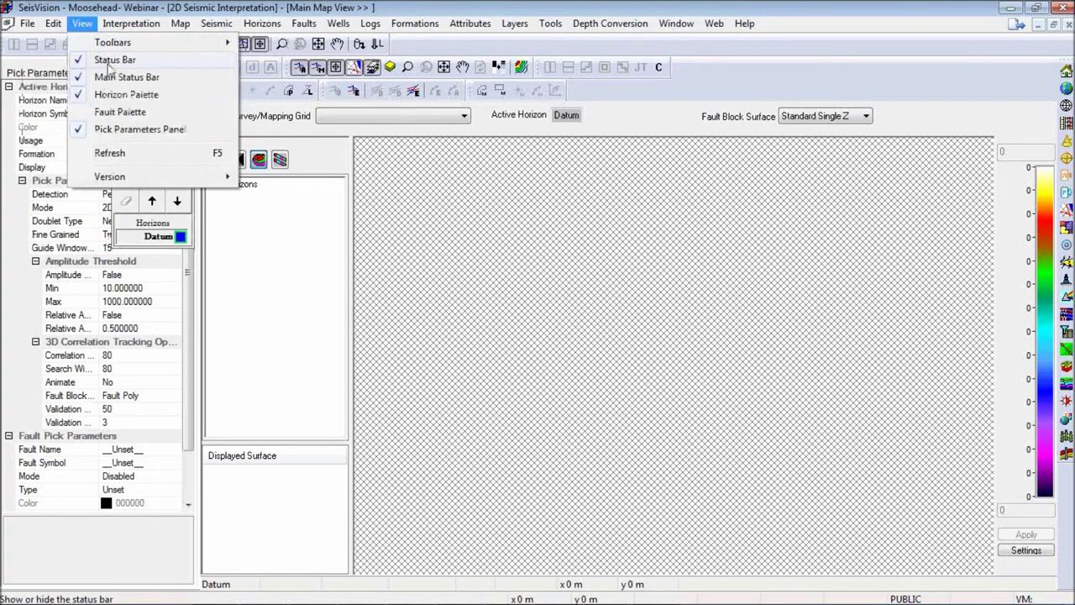
click(134, 153)
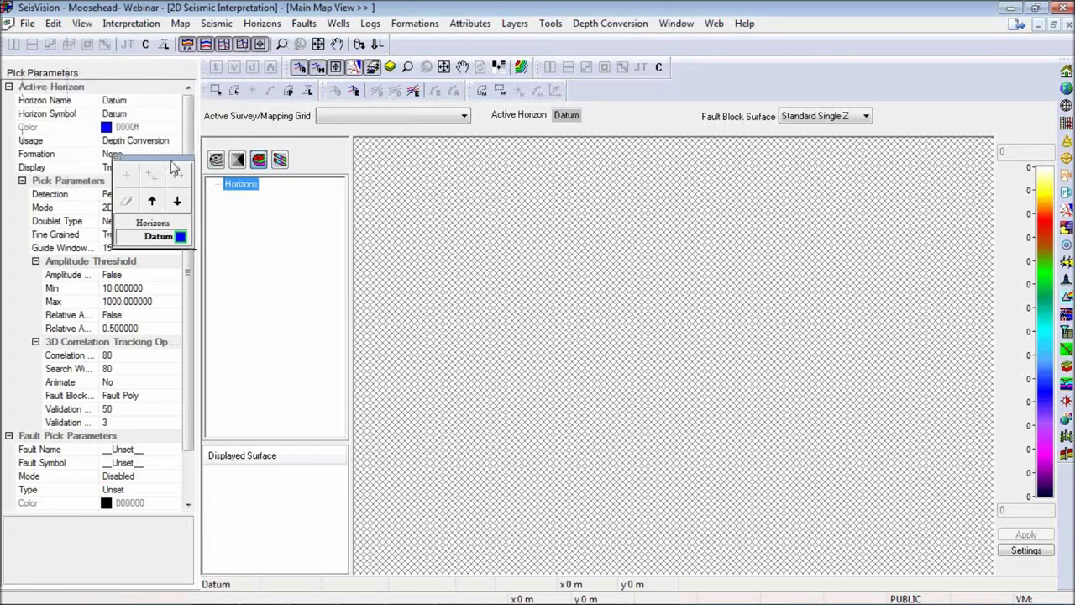
drag(183, 168, 244, 178)
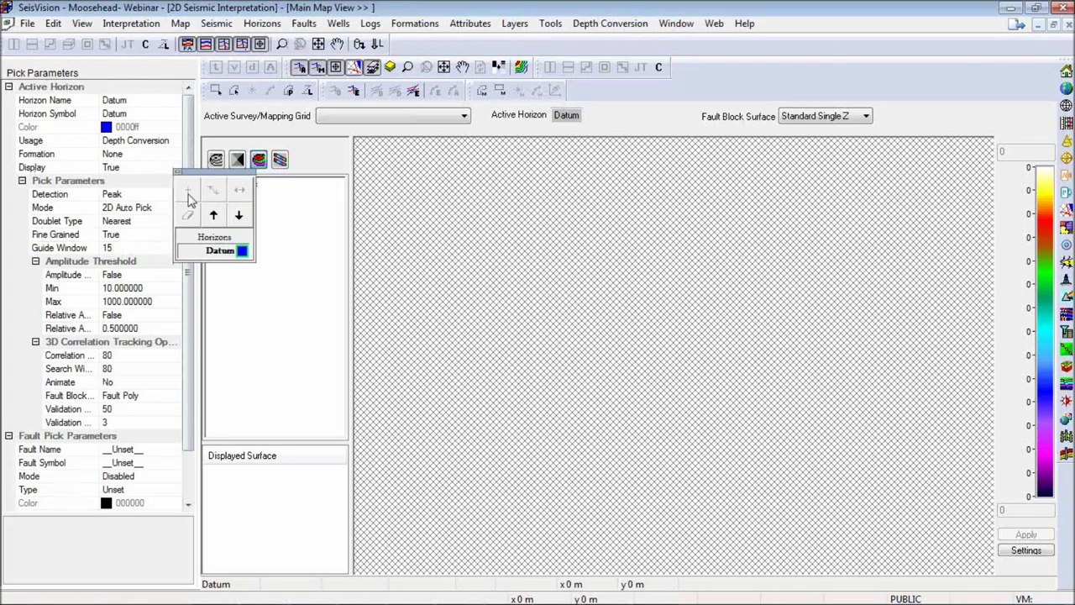
drag(211, 187, 225, 213)
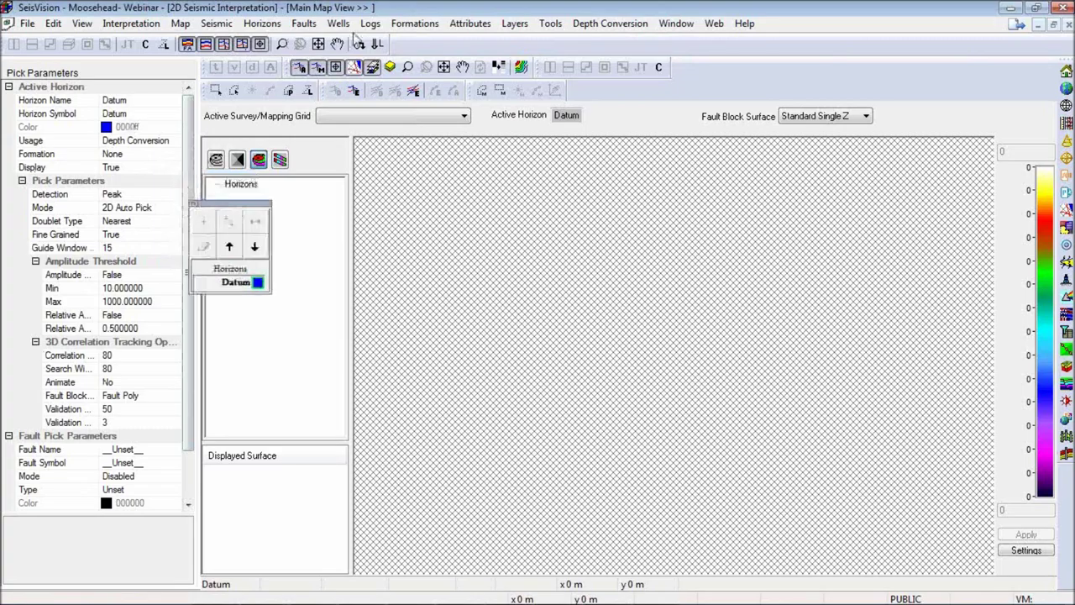
drag(232, 212, 233, 215)
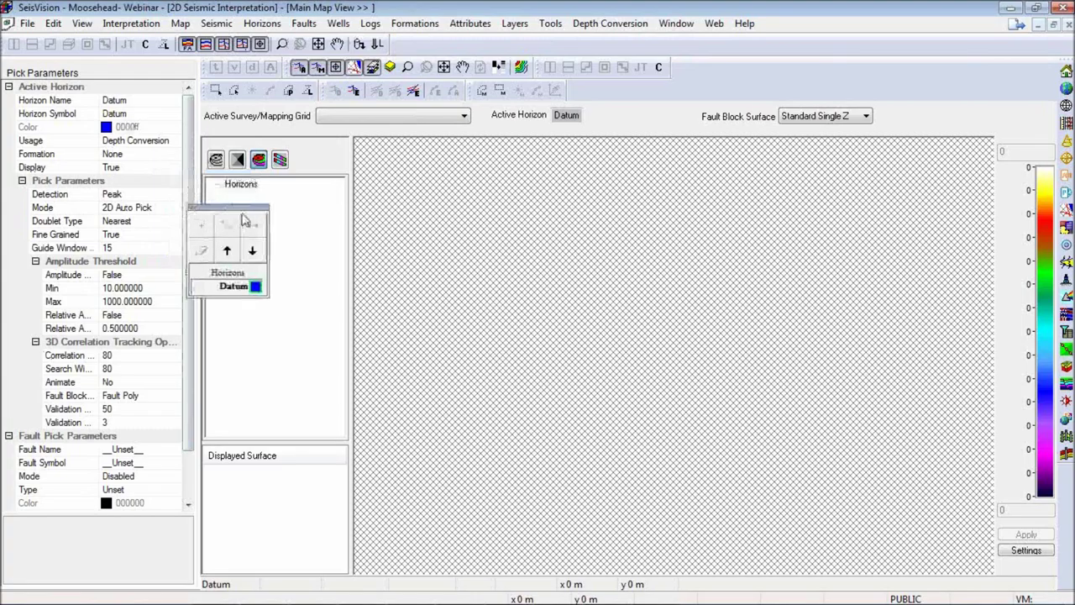
Open the 2D Seismic Data Manager and add a program named LHD with symbol LH.
click(216, 24)
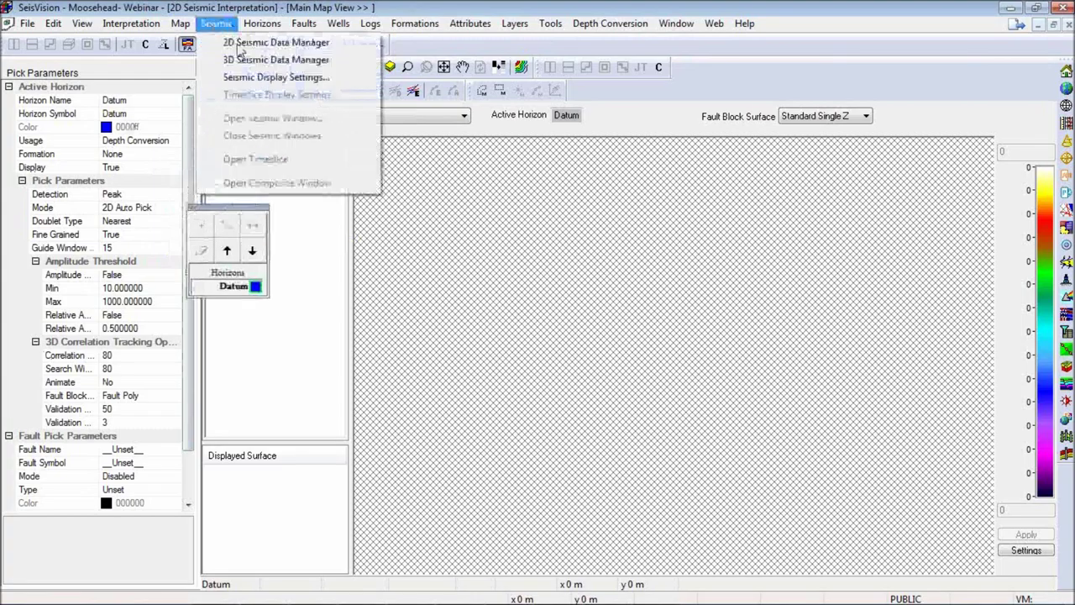
click(238, 45)
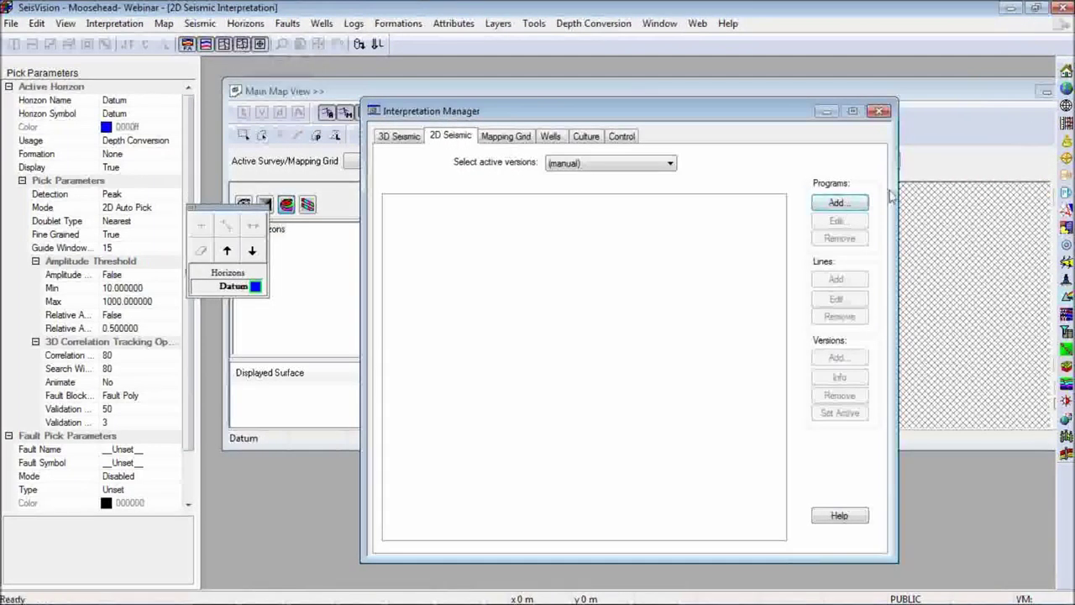
click(838, 205)
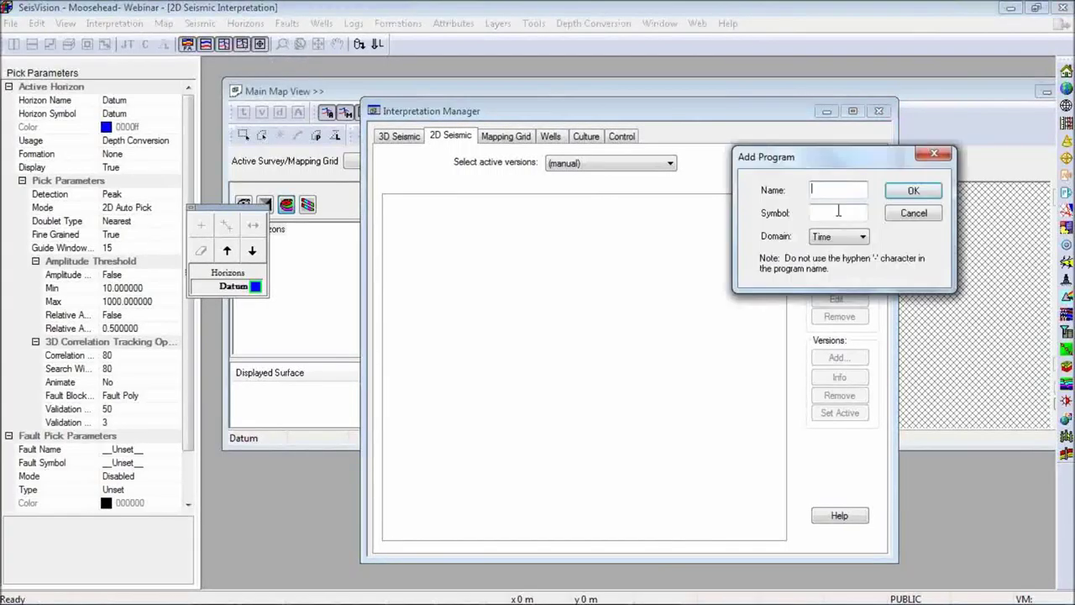
text(LHD)
key(Tab)
text(LH)
key(Return)
Add a second time-domain 2D seismic program named MHT with symbol MHT.
click(837, 209)
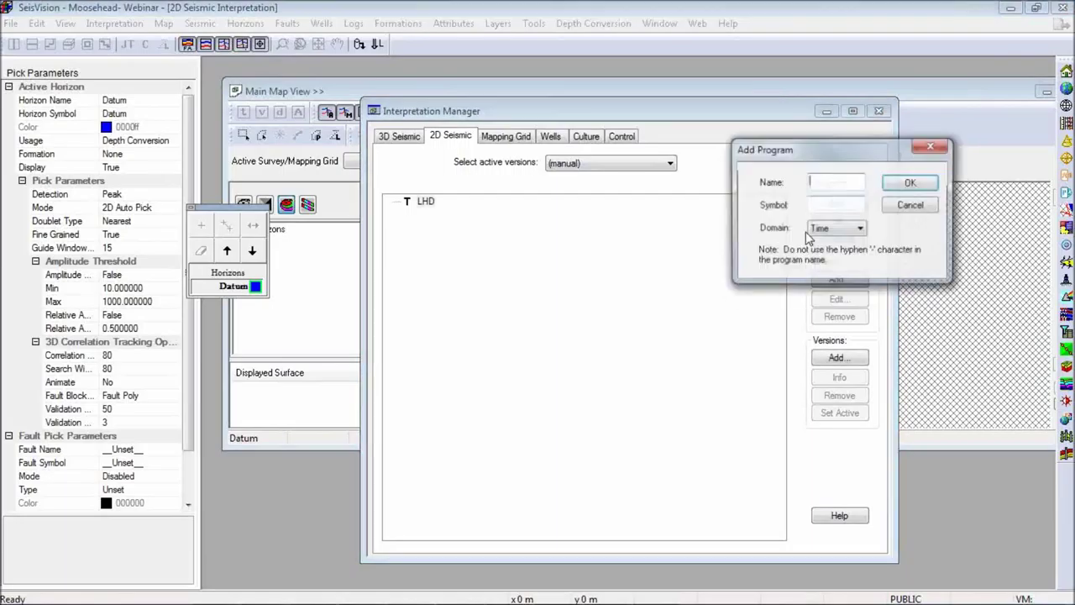
text(MHT)
key(Tab)
text(MHT)
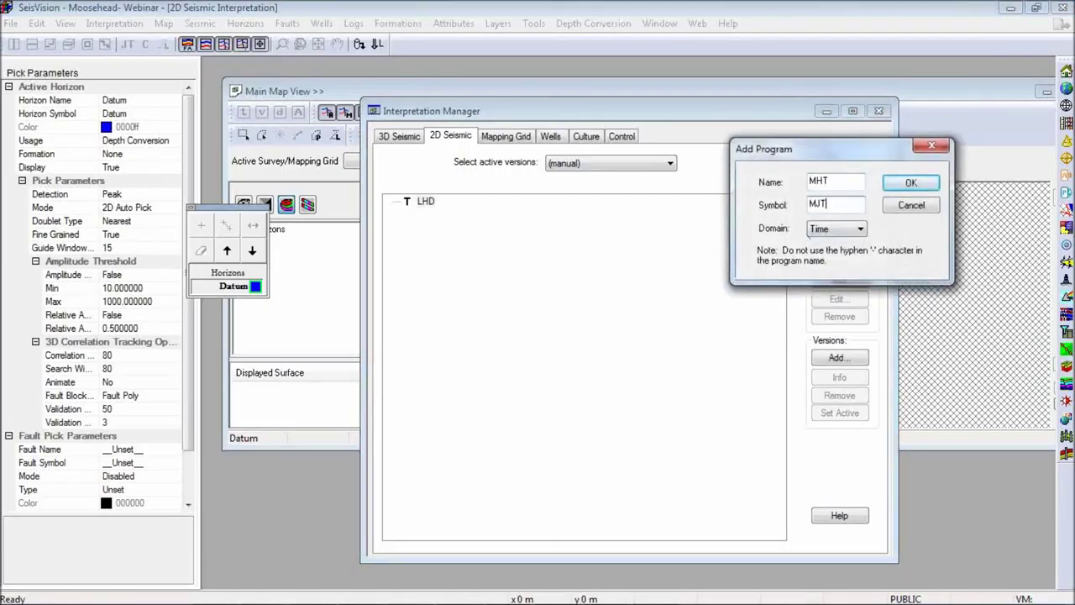
key(BackSpace)
key(BackSpace)
text(HT)
key(Tab)
key(Return)
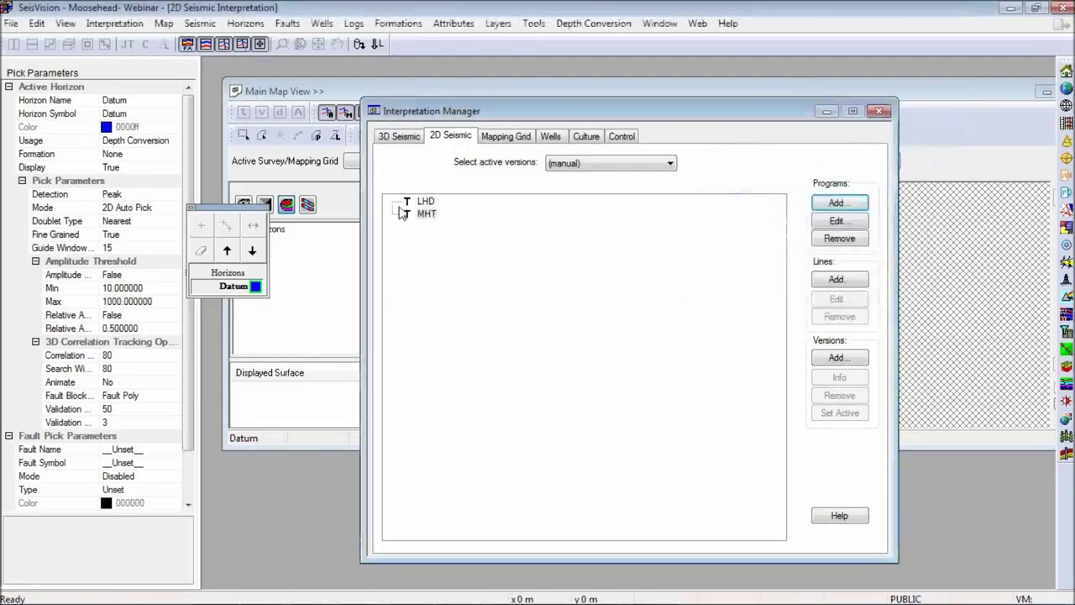